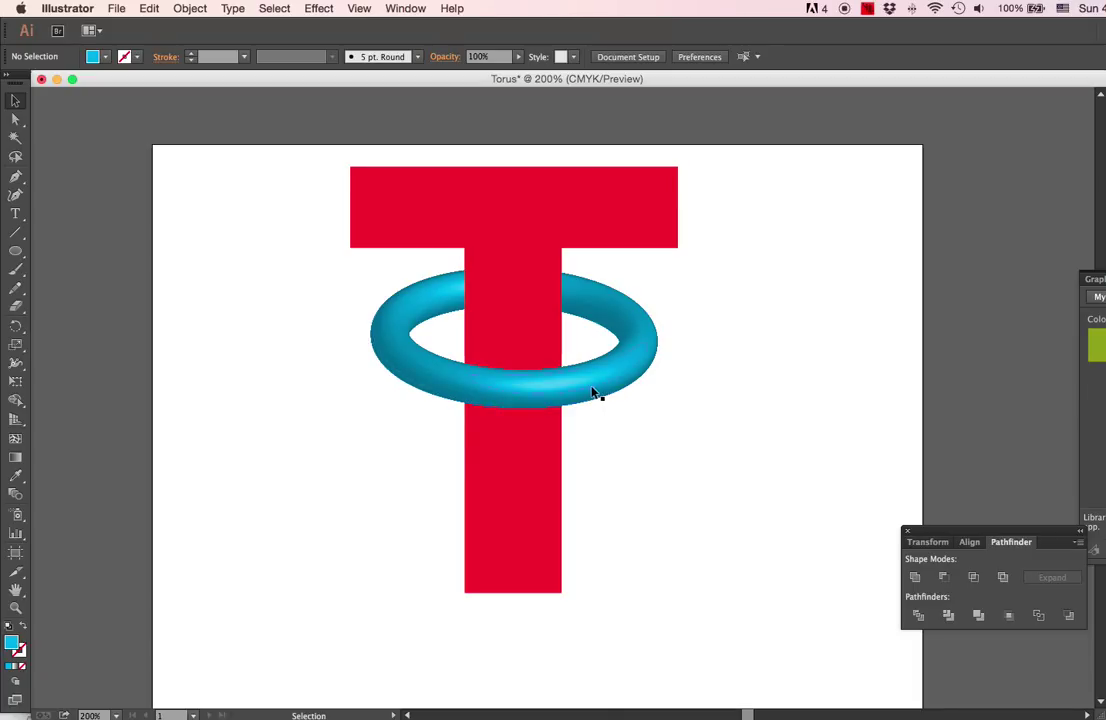
# Step: Select the existing red T and blue torus together and delete them
pyautogui.click(586, 388)
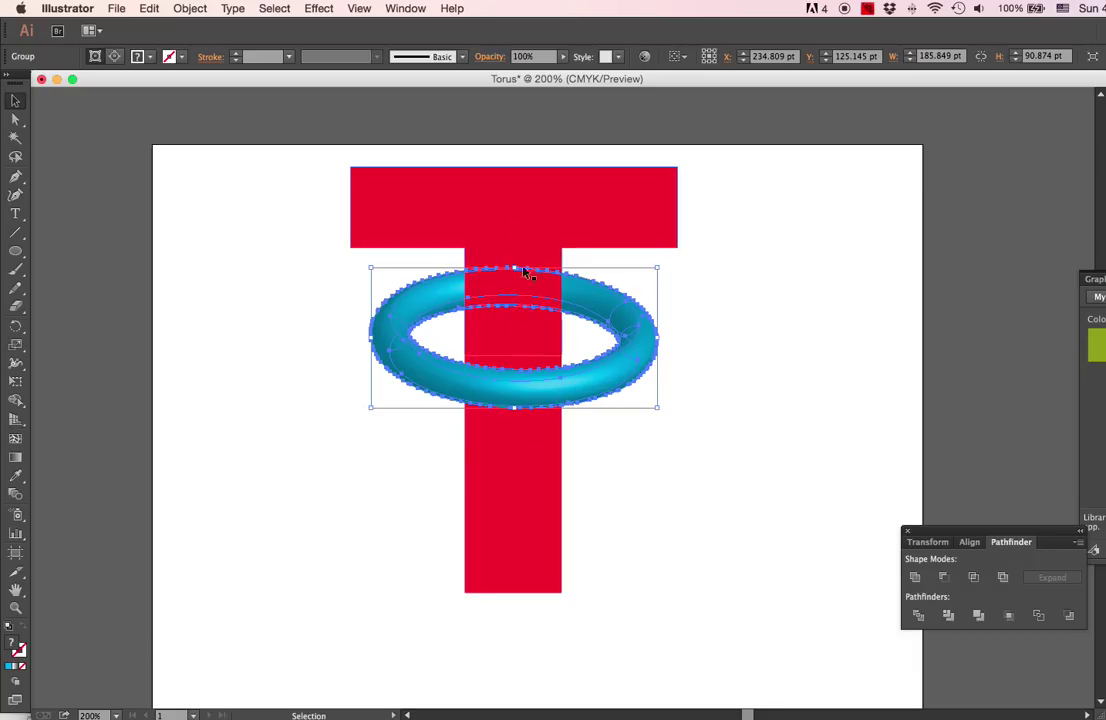
pyautogui.moveTo(289, 185); pyautogui.dragTo(723, 558)
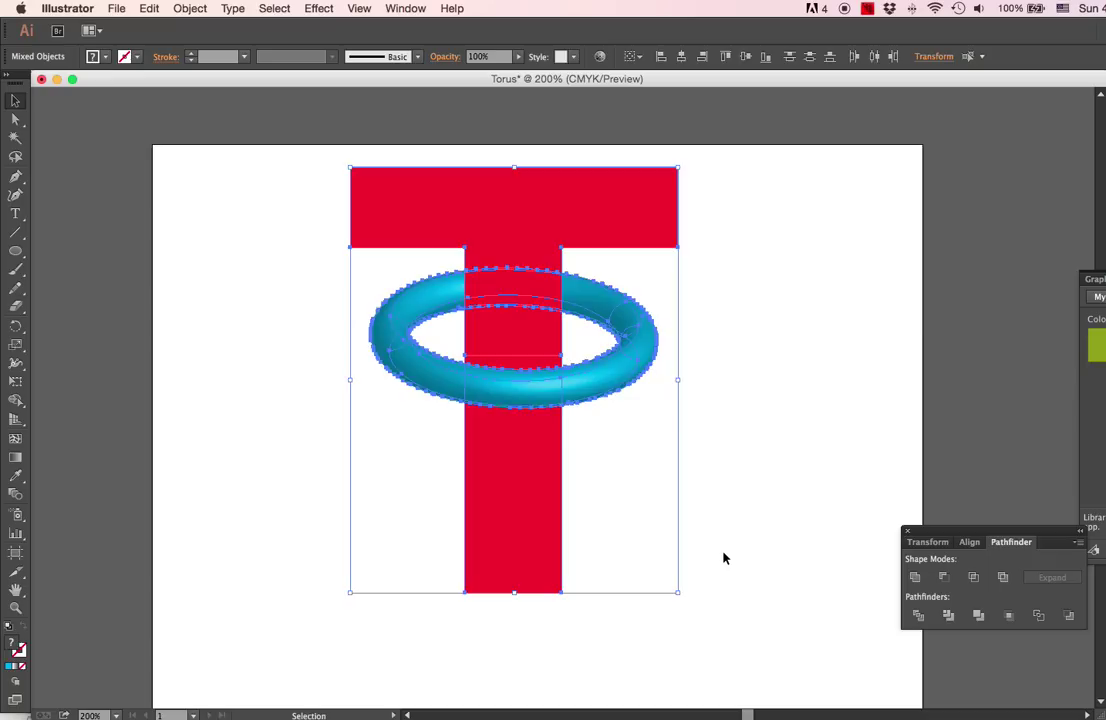
pyautogui.press('Delete')
# Step: Draw a 32 pt cyan circle just right of the artboard centre, keeping its fill
pyautogui.click(15, 251)
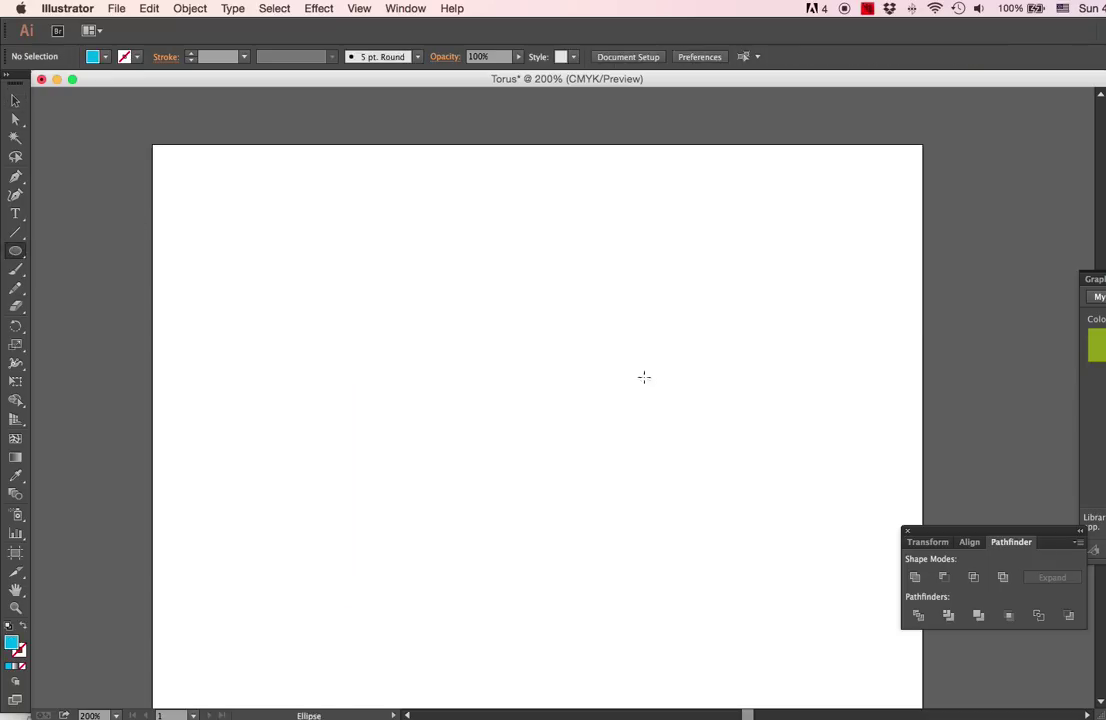
pyautogui.moveTo(701, 362); pyautogui.dragTo(750, 406)
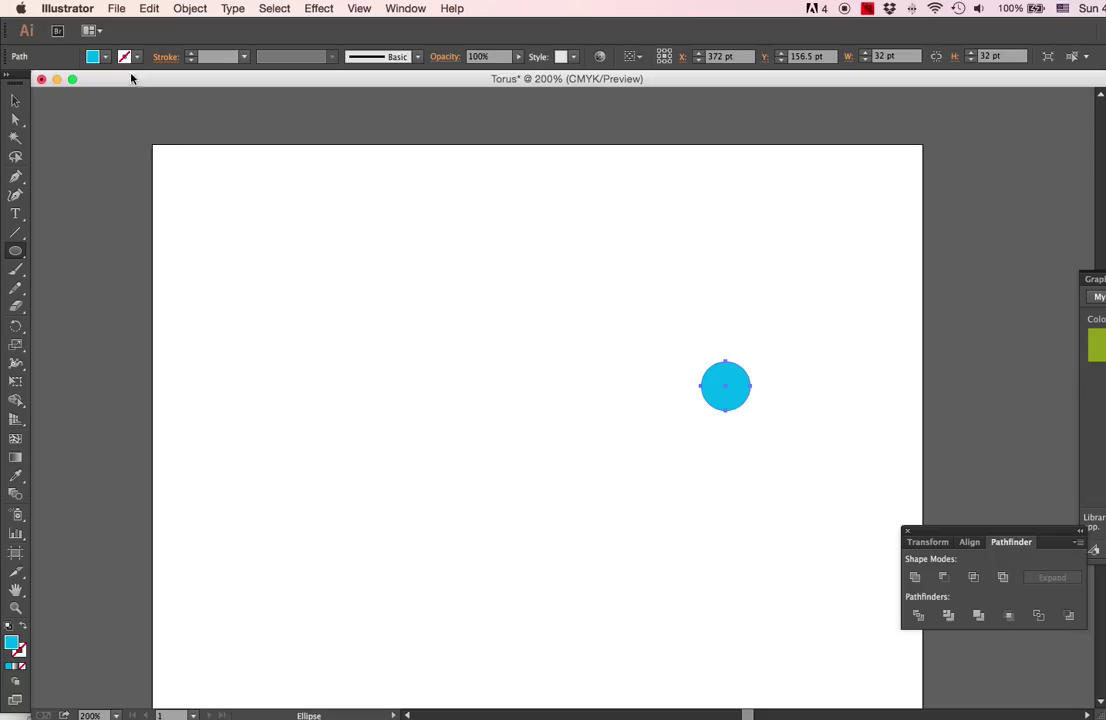
pyautogui.click(95, 57)
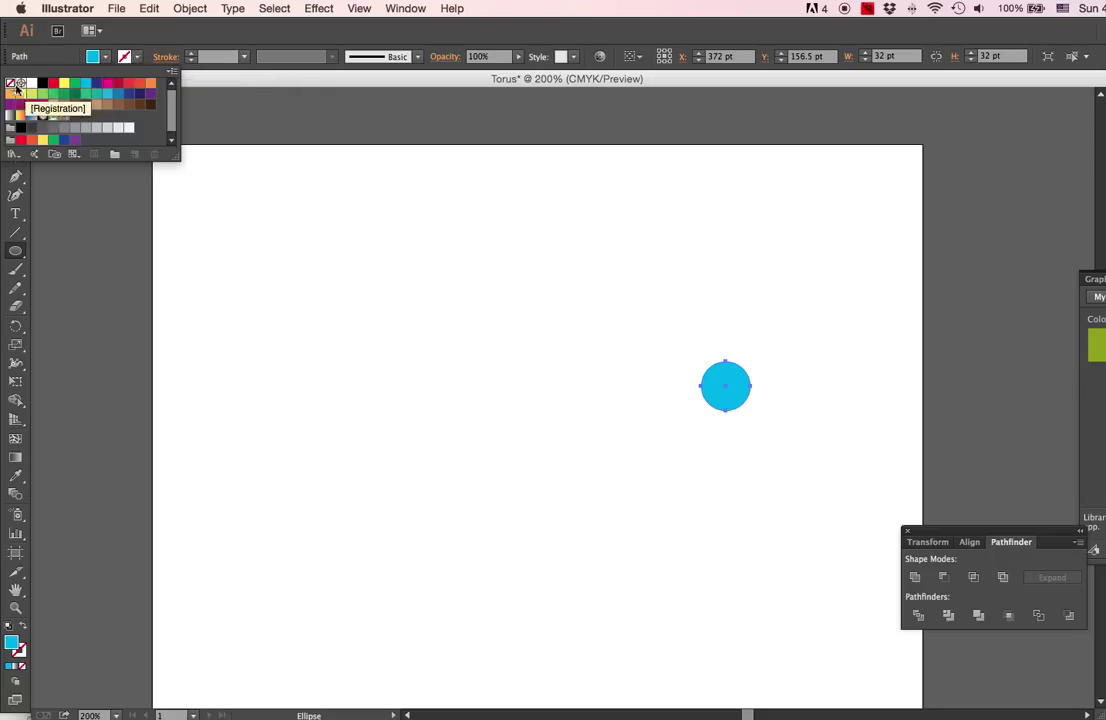
pyautogui.click(58, 58)
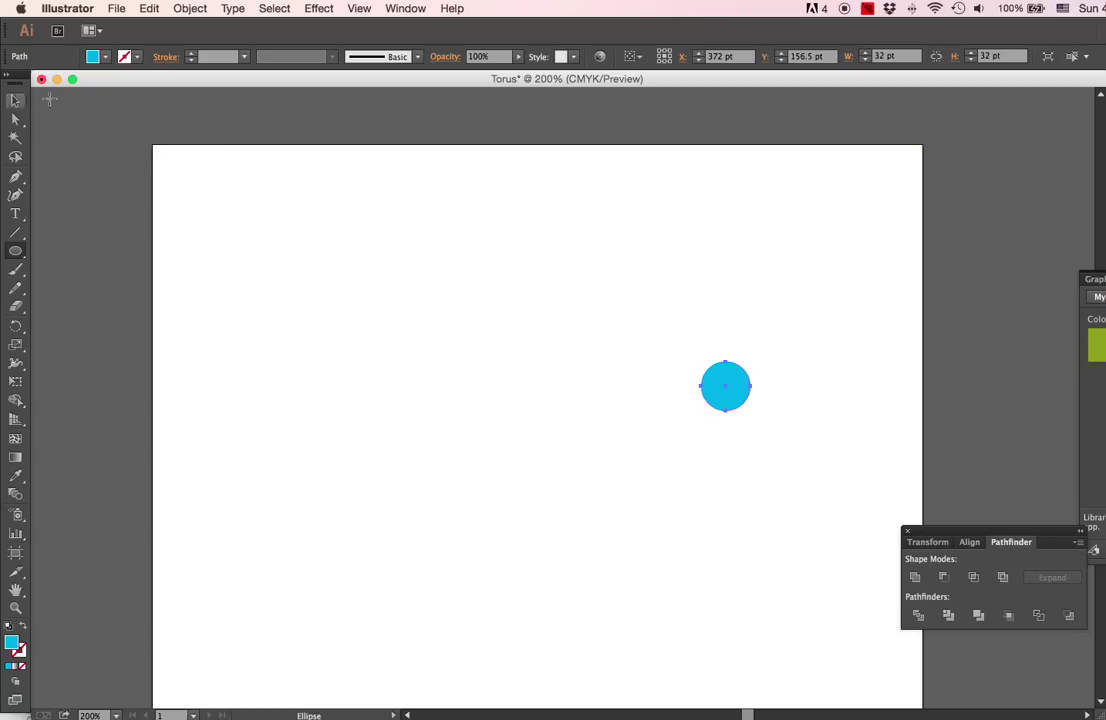
# Step: Apply a 3D Revolve effect to the circle with 102 pt offset and 256 blend steps
pyautogui.click(320, 9)
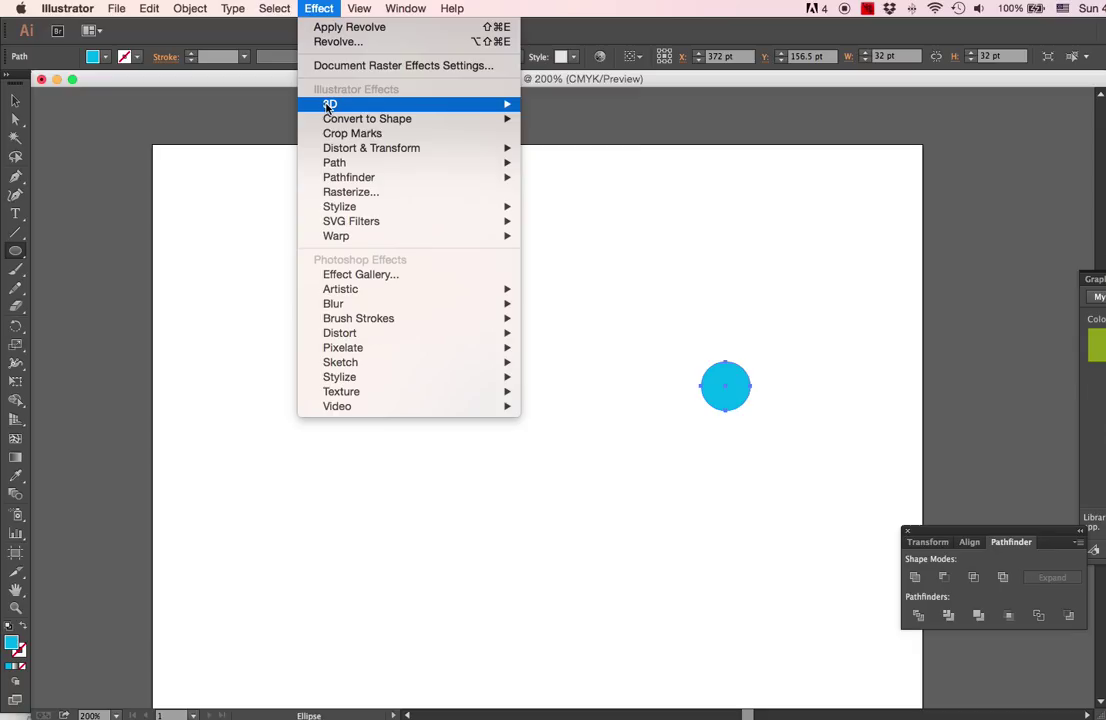
pyautogui.moveTo(501, 102)
pyautogui.click(573, 121)
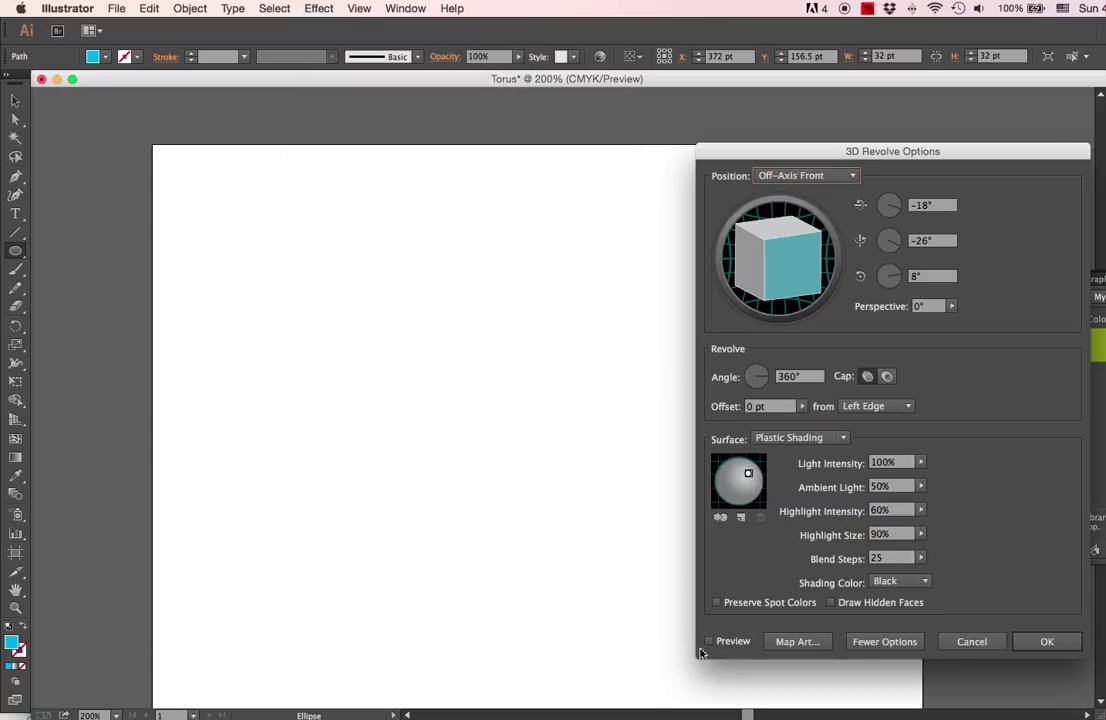
pyautogui.click(709, 641)
pyautogui.moveTo(918, 162); pyautogui.dragTo(307, 179)
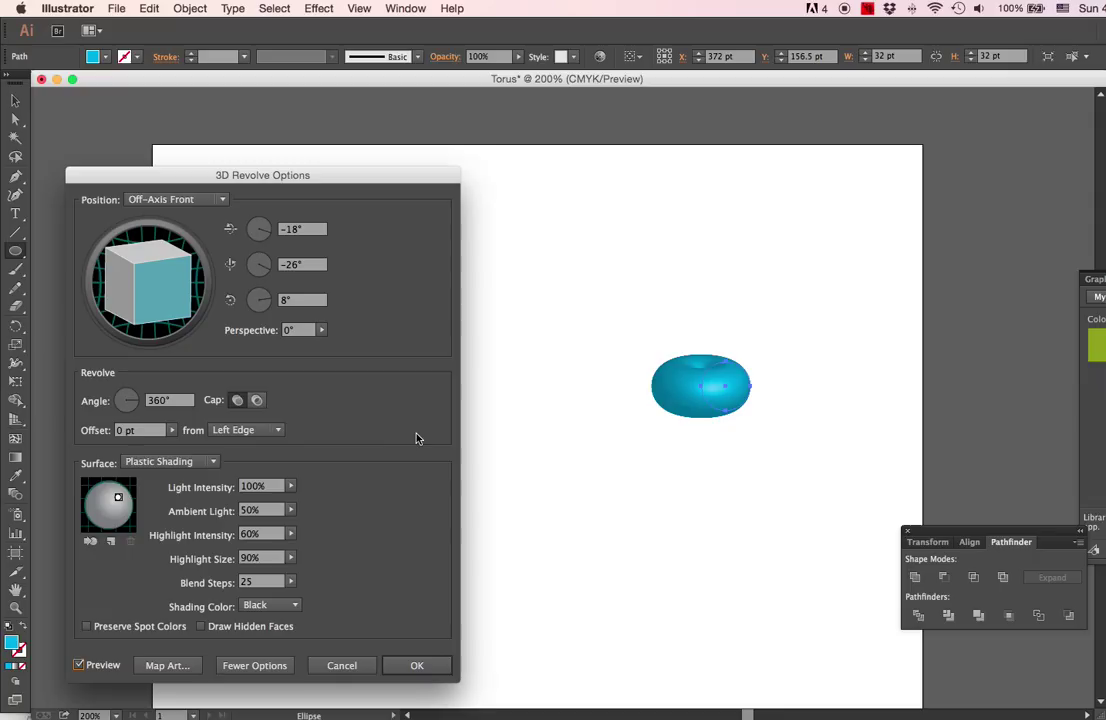
pyautogui.moveTo(165, 437); pyautogui.dragTo(113, 450)
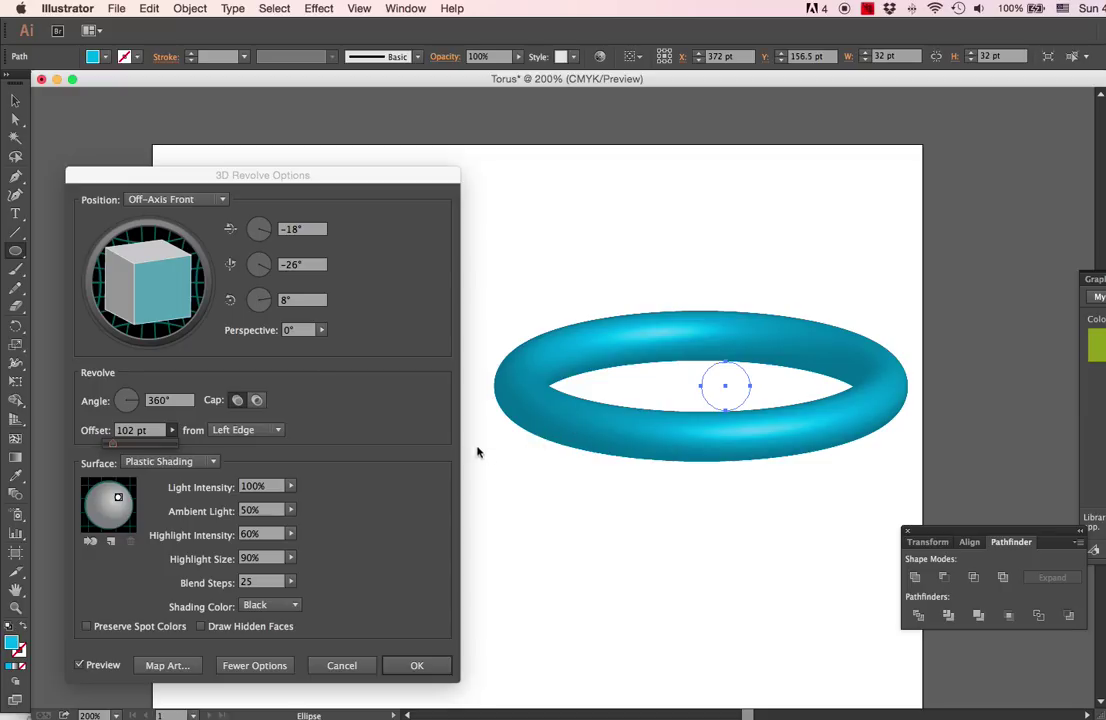
pyautogui.click(290, 582)
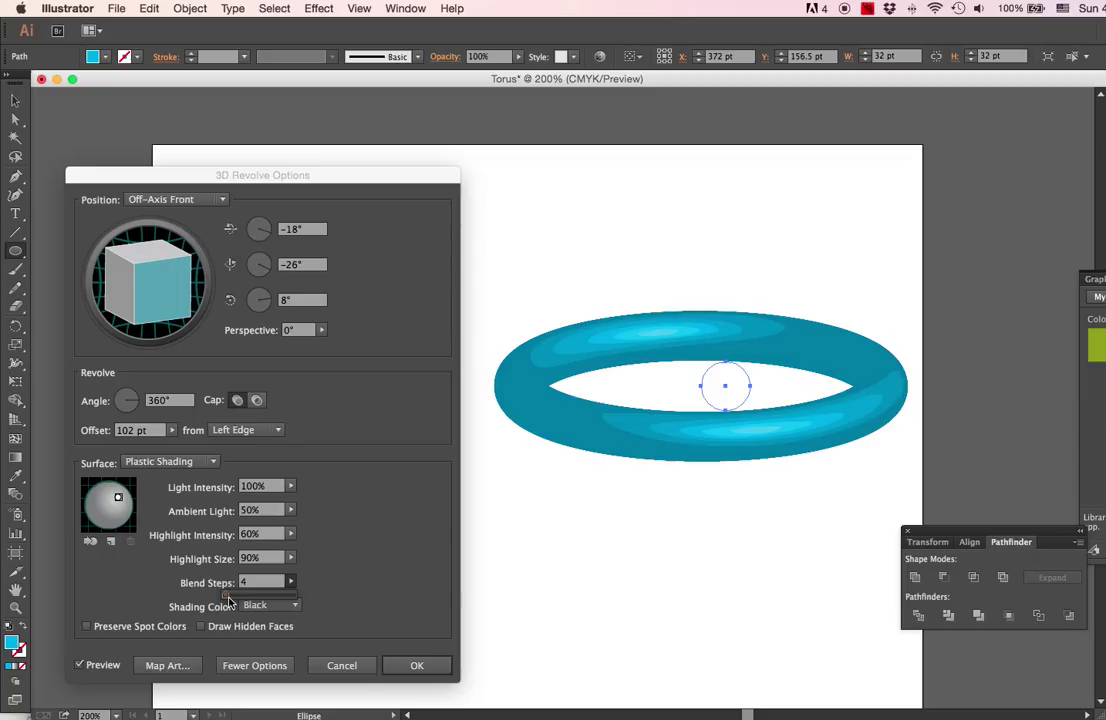
pyautogui.moveTo(226, 600); pyautogui.dragTo(304, 600)
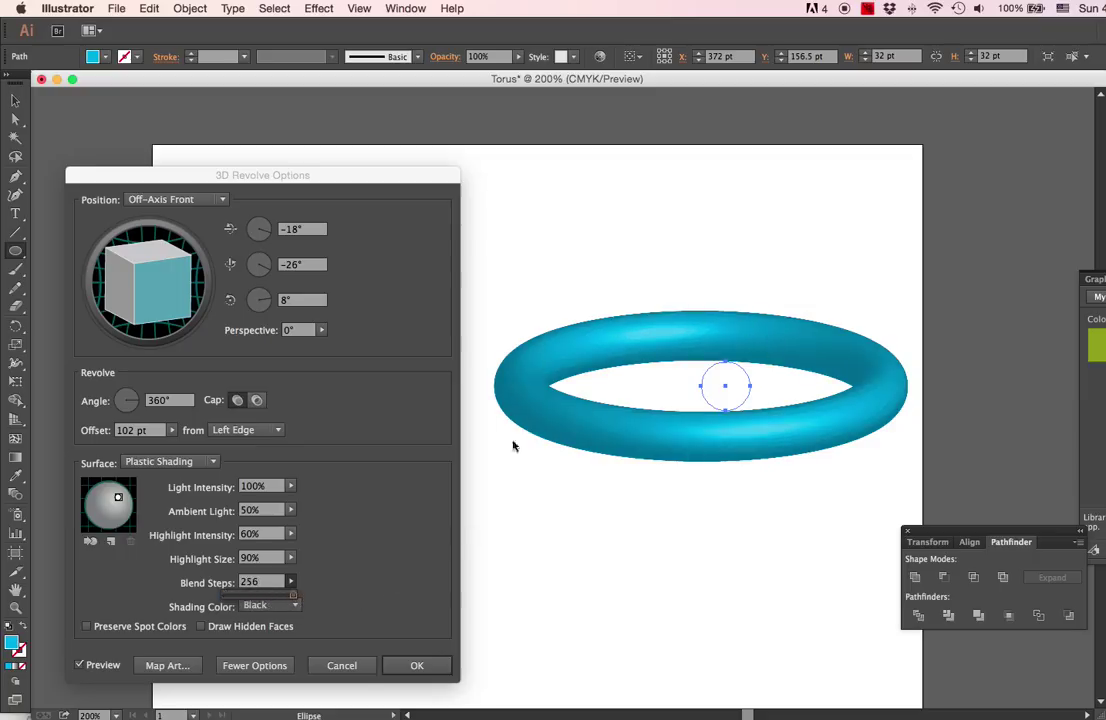
pyautogui.click(415, 503)
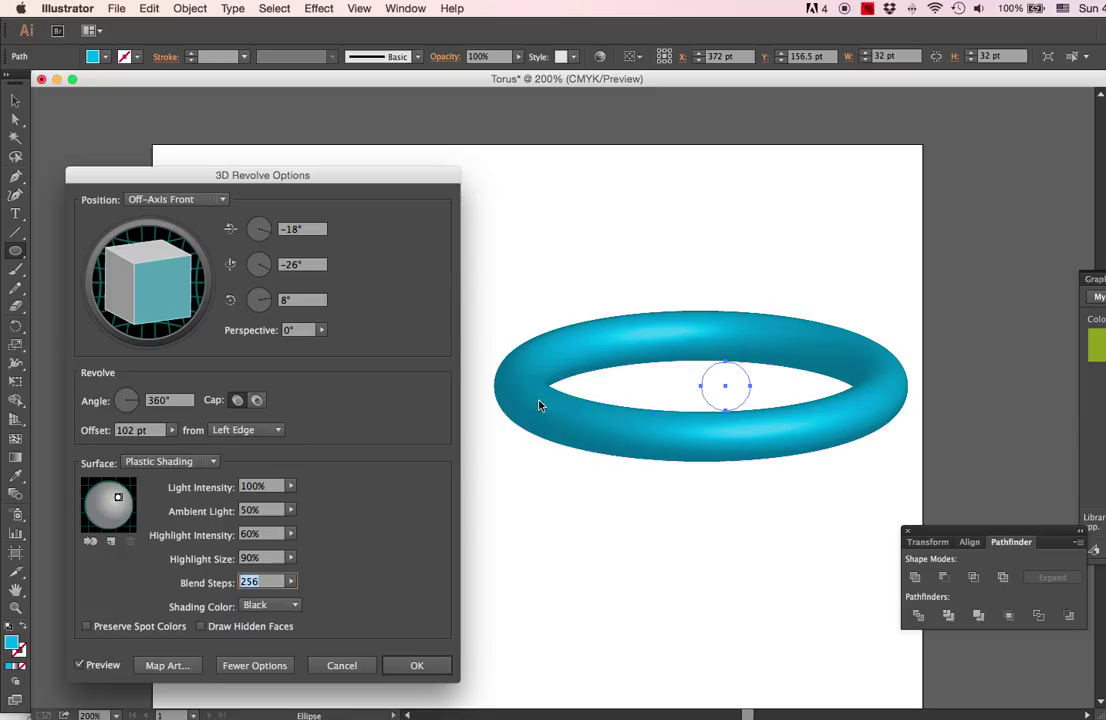
pyautogui.click(415, 664)
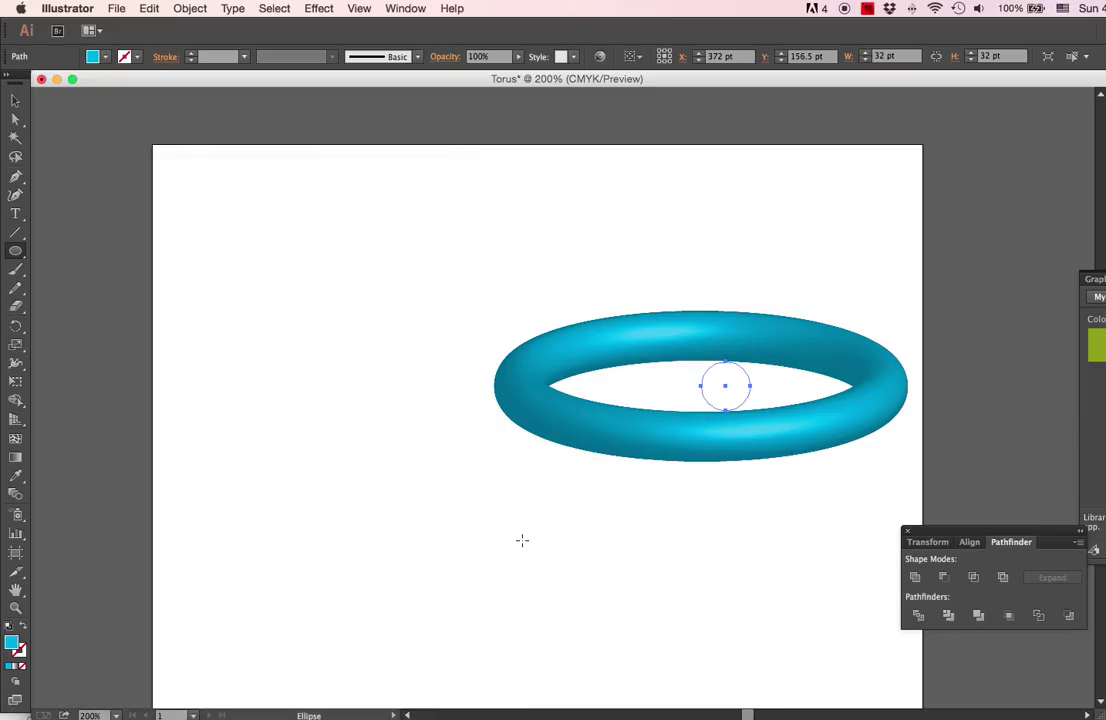
# Step: Dismiss the ellipse size prompt and move the torus left to the page centre
pyautogui.click(661, 452)
pyautogui.click(610, 439)
pyautogui.click(15, 100)
pyautogui.click(373, 328)
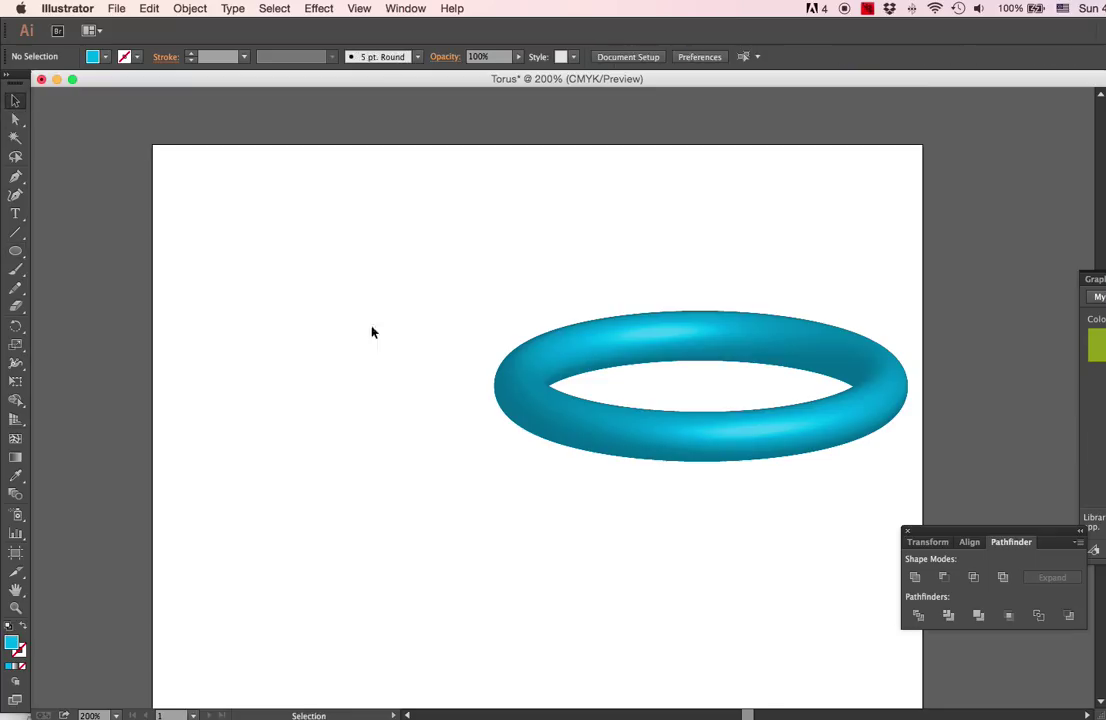
pyautogui.moveTo(613, 422); pyautogui.dragTo(489, 422)
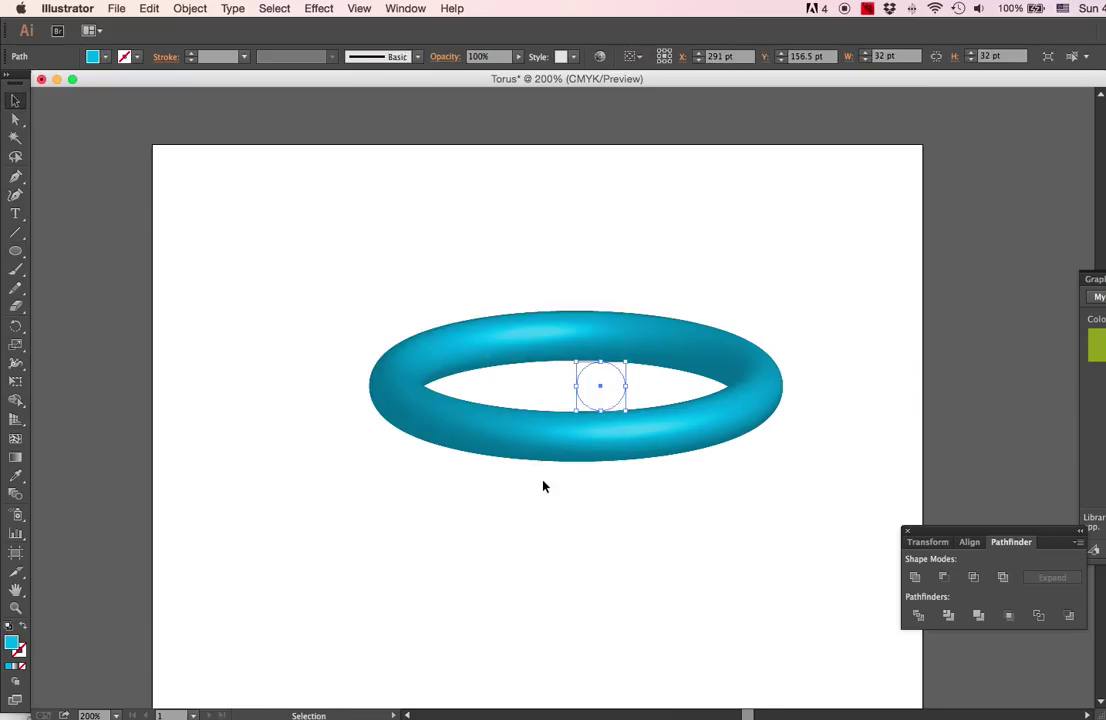
pyautogui.click(556, 515)
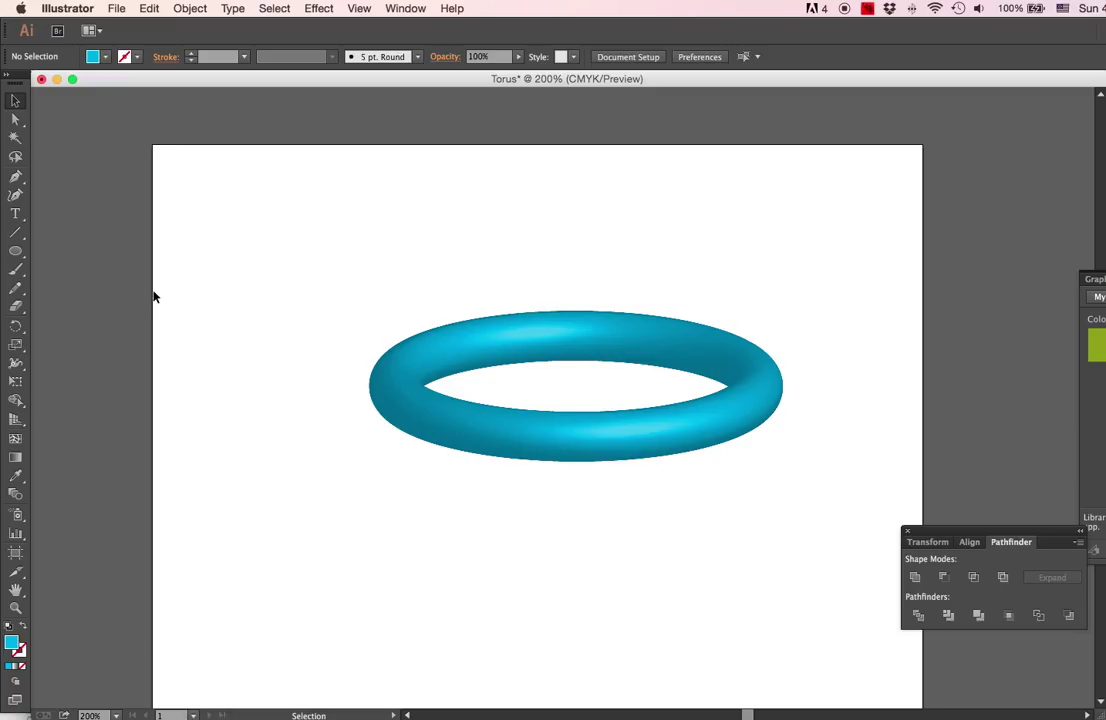
# Step: Type 'Torus' below the ring, enlarge the text and position it under the torus
pyautogui.click(16, 214)
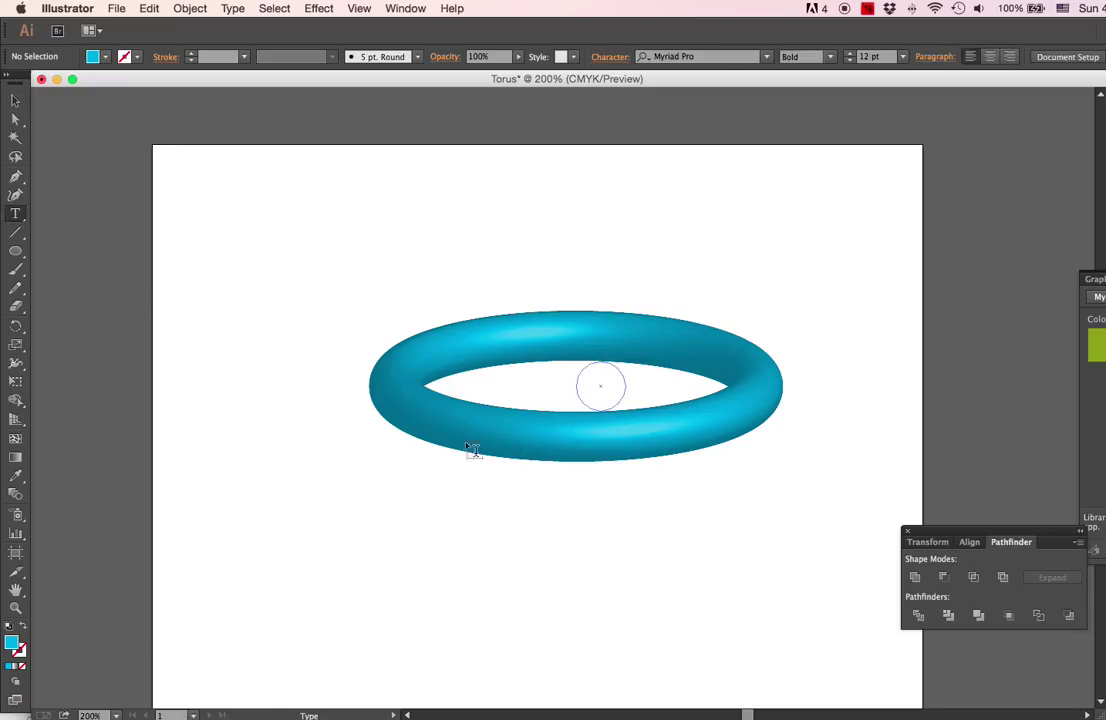
pyautogui.click(412, 476)
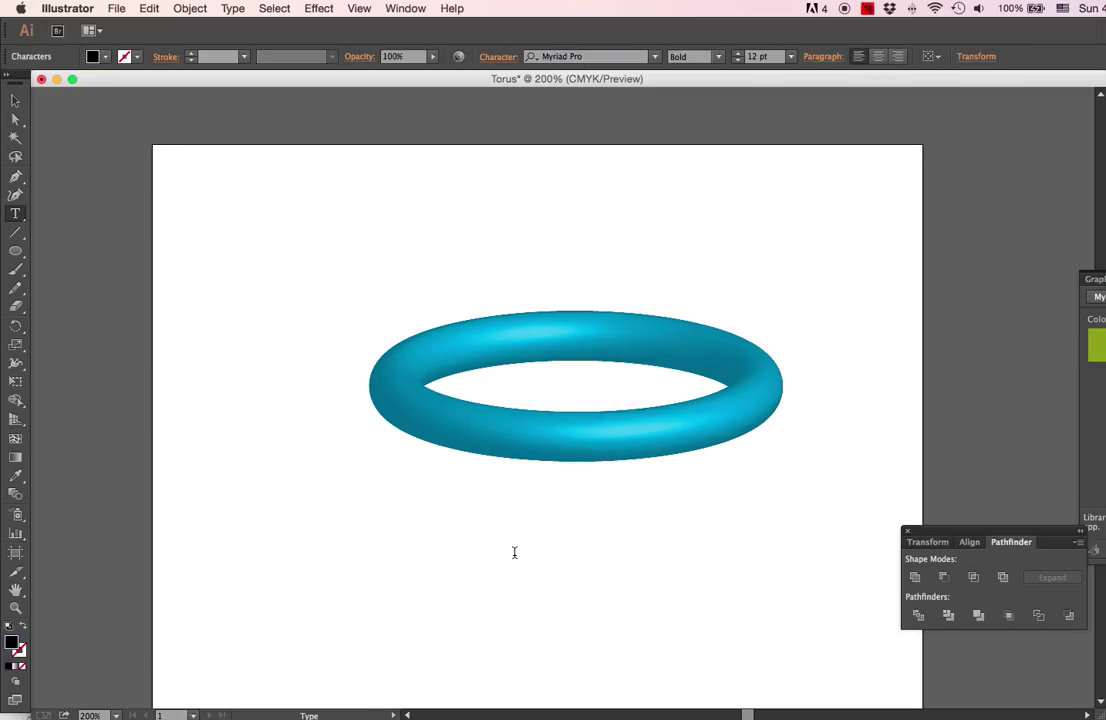
pyautogui.write('Torus')
pyautogui.click(15, 100)
pyautogui.click(248, 462)
pyautogui.click(453, 526)
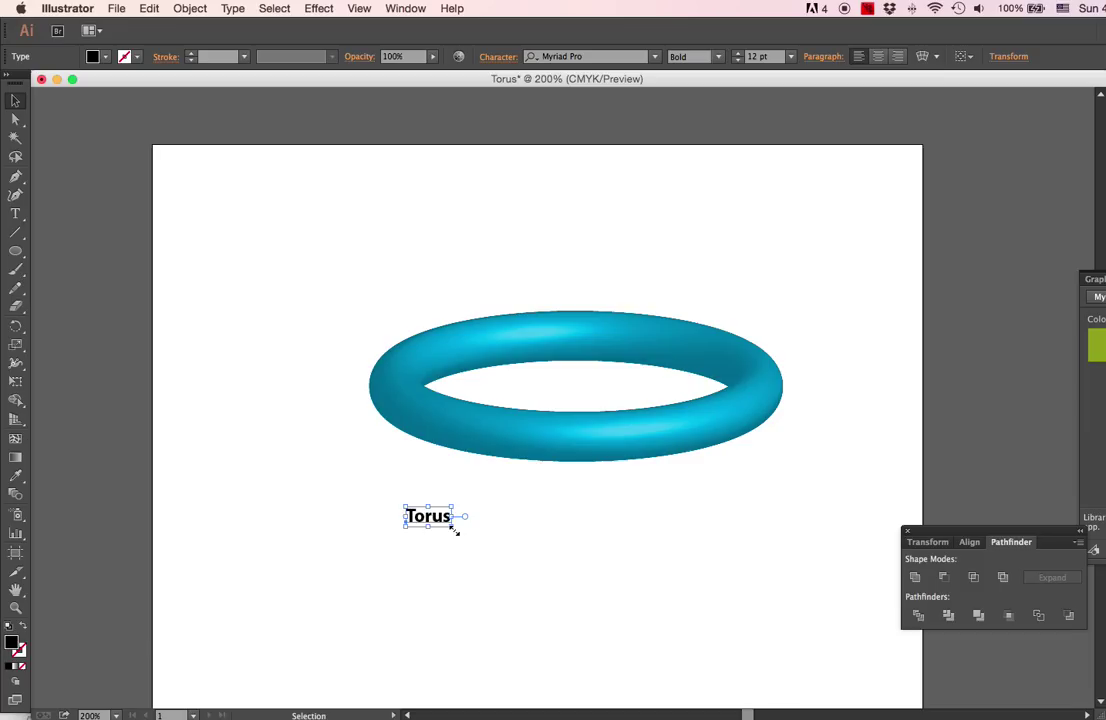
pyautogui.moveTo(453, 527); pyautogui.dragTo(807, 586)
pyautogui.click(680, 600)
pyautogui.moveTo(555, 563); pyautogui.dragTo(704, 563)
pyautogui.click(730, 495)
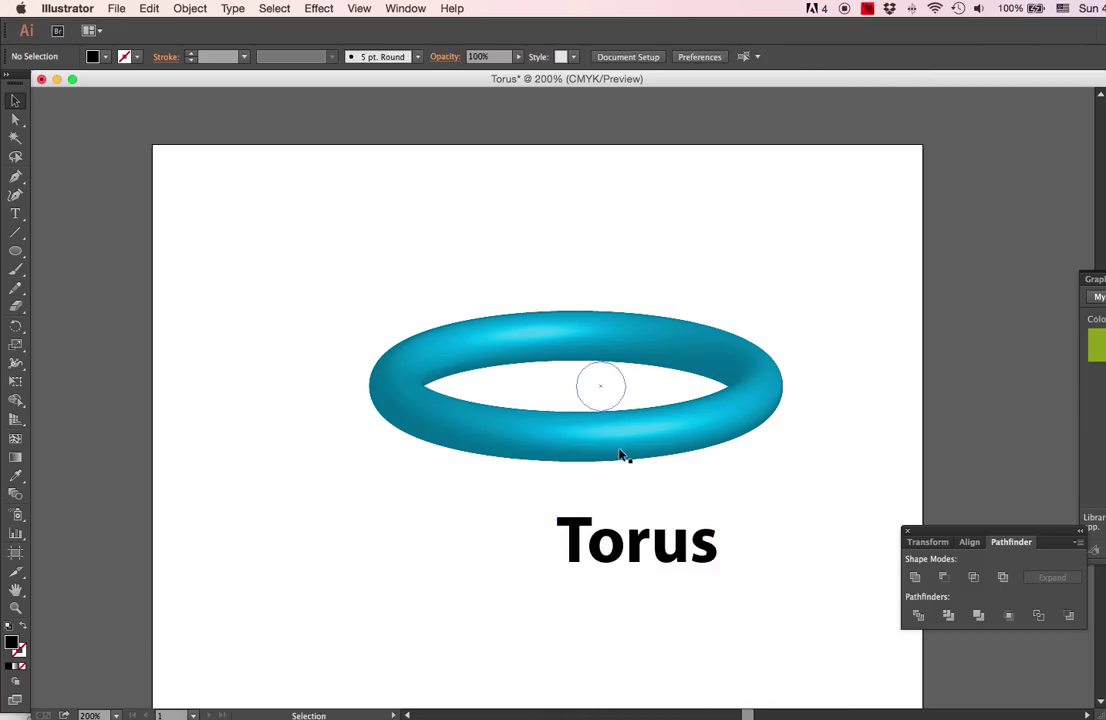
# Step: Delete the letters 'orus' so only the bold T remains
pyautogui.doubleClick(590, 542)
pyautogui.moveTo(590, 542); pyautogui.dragTo(817, 538)
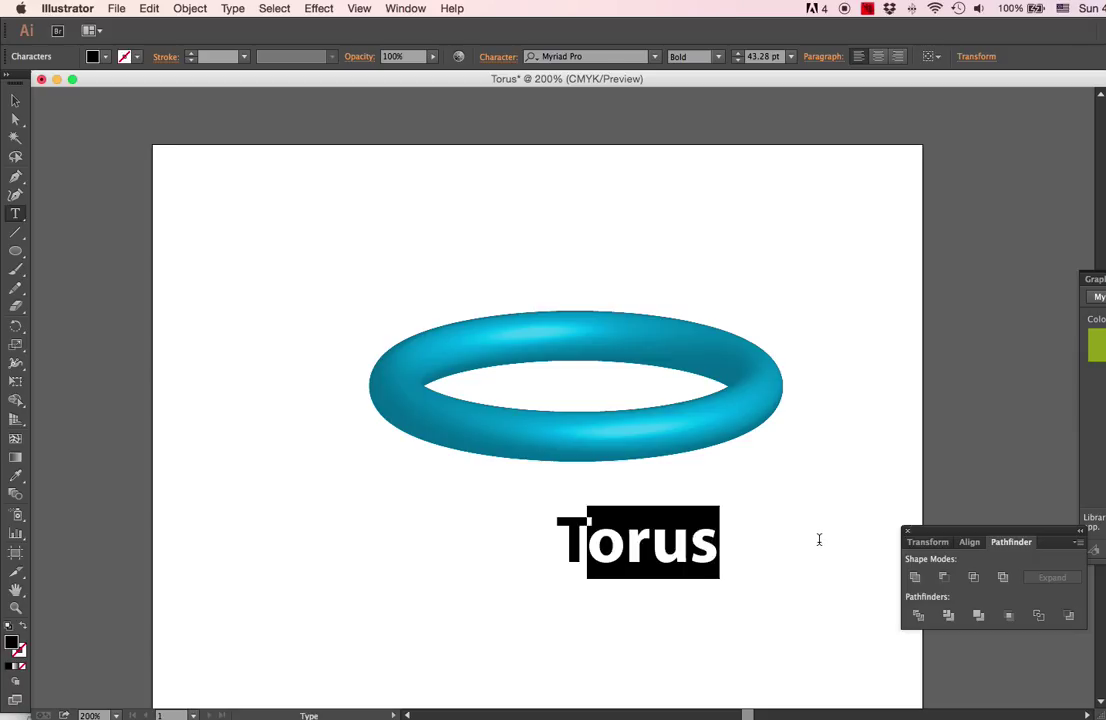
pyautogui.press('BackSpace')
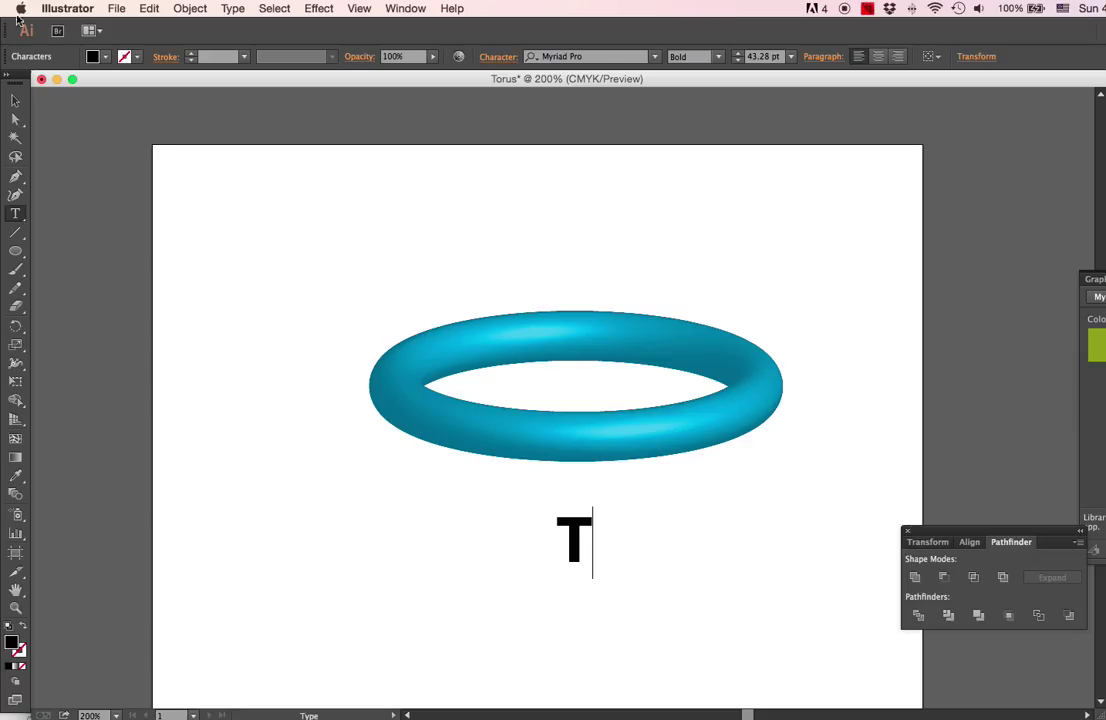
# Step: Scale the T up to about 433 pt and move it over the torus
pyautogui.click(15, 100)
pyautogui.moveTo(556, 508); pyautogui.dragTo(300, 148)
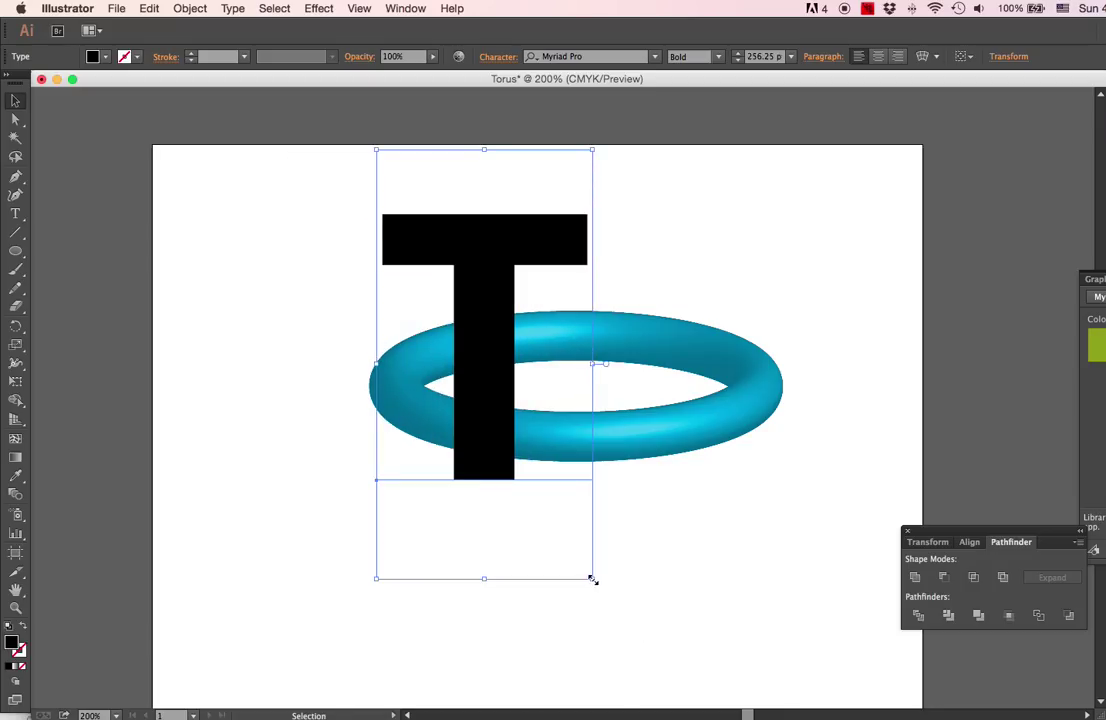
pyautogui.moveTo(593, 579); pyautogui.dragTo(644, 419)
pyautogui.scroll(3, 643, 421)
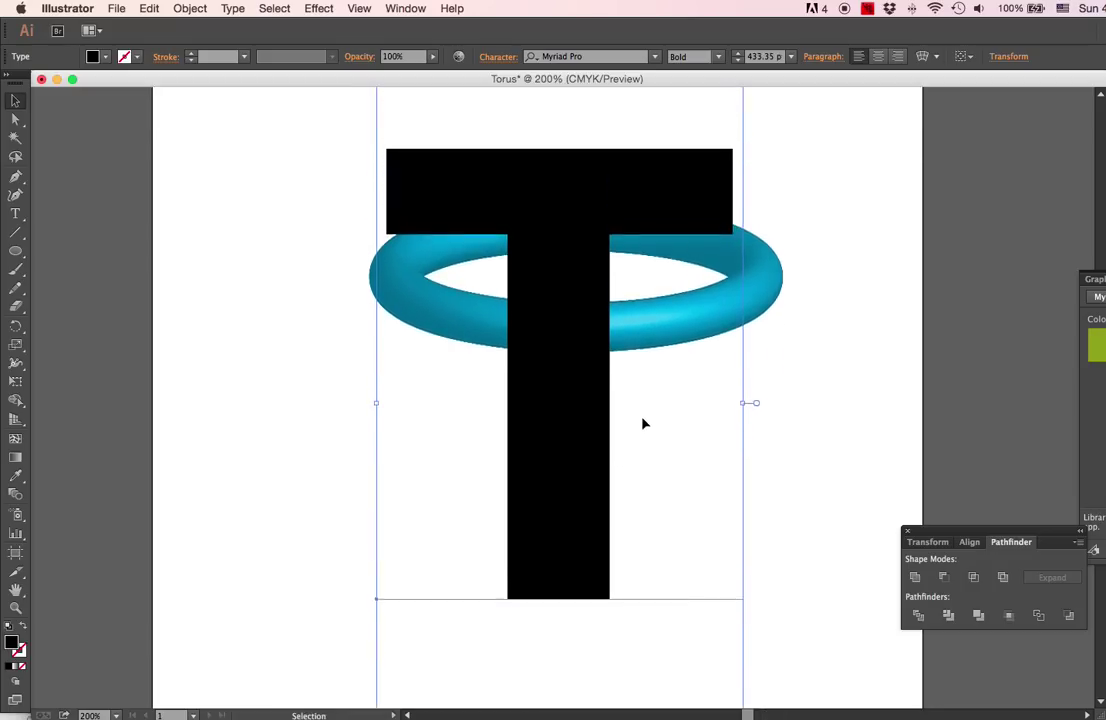
pyautogui.moveTo(560, 457); pyautogui.dragTo(586, 387)
pyautogui.scroll(2, 679, 449)
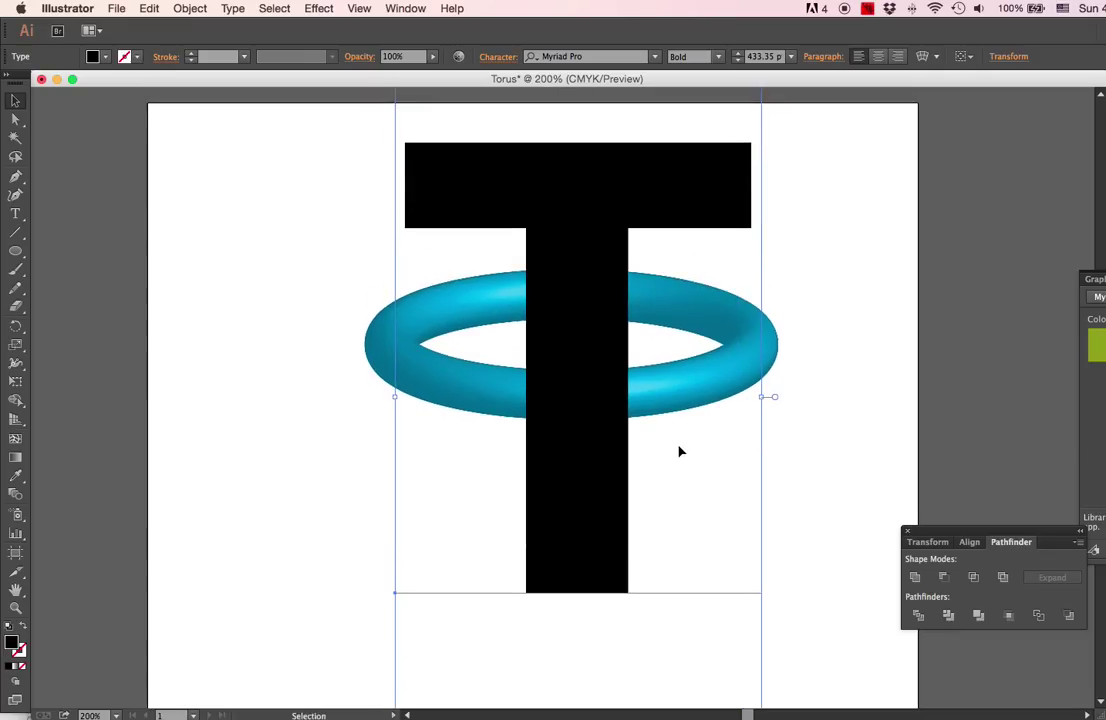
# Step: Fill the T with red from the control bar swatches
pyautogui.click(782, 451)
pyautogui.click(565, 480)
pyautogui.click(105, 56)
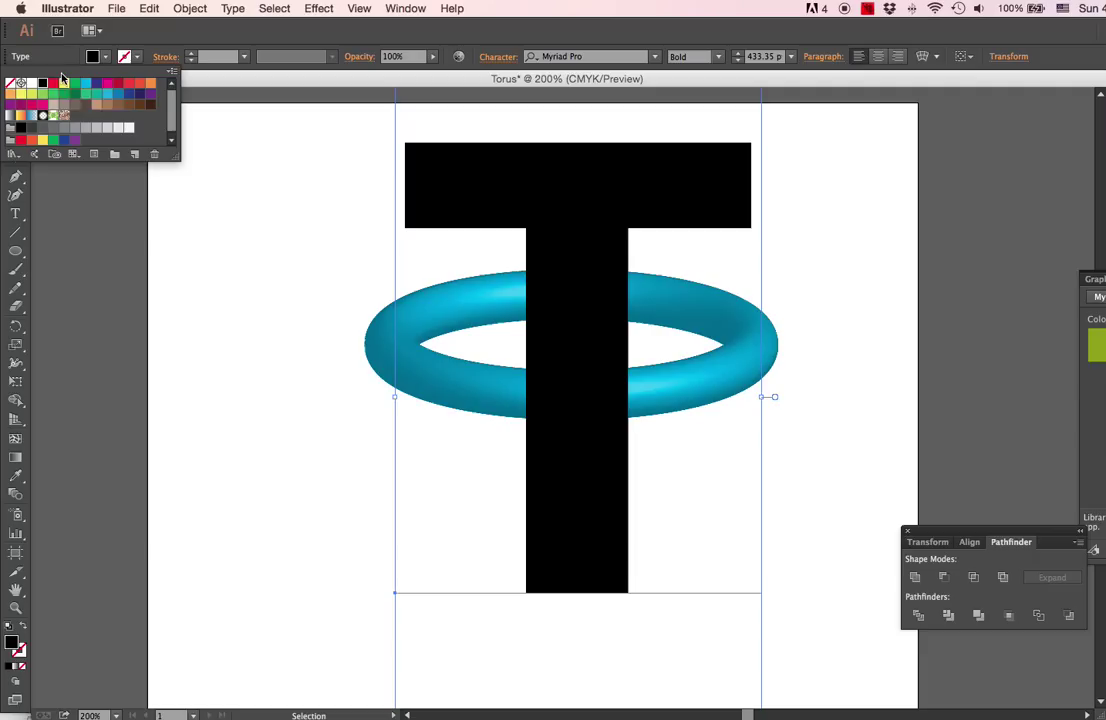
pyautogui.click(53, 83)
pyautogui.click(288, 345)
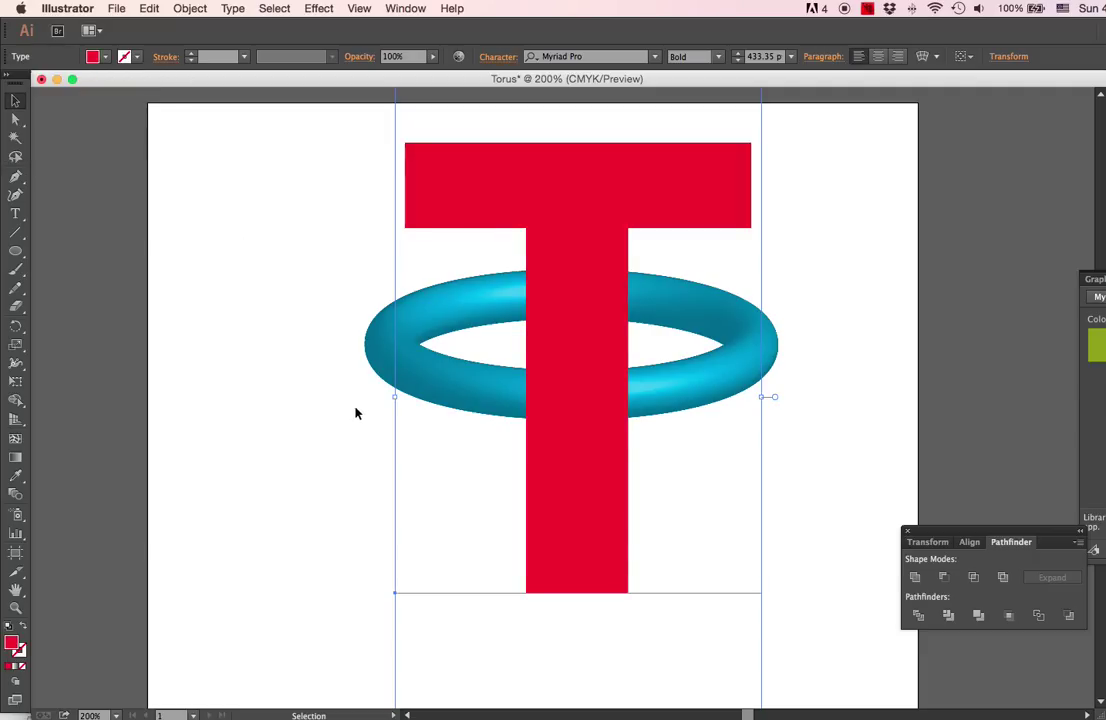
# Step: Convert the T text to outlined shapes with Create Outlines
pyautogui.rightClick(581, 420)
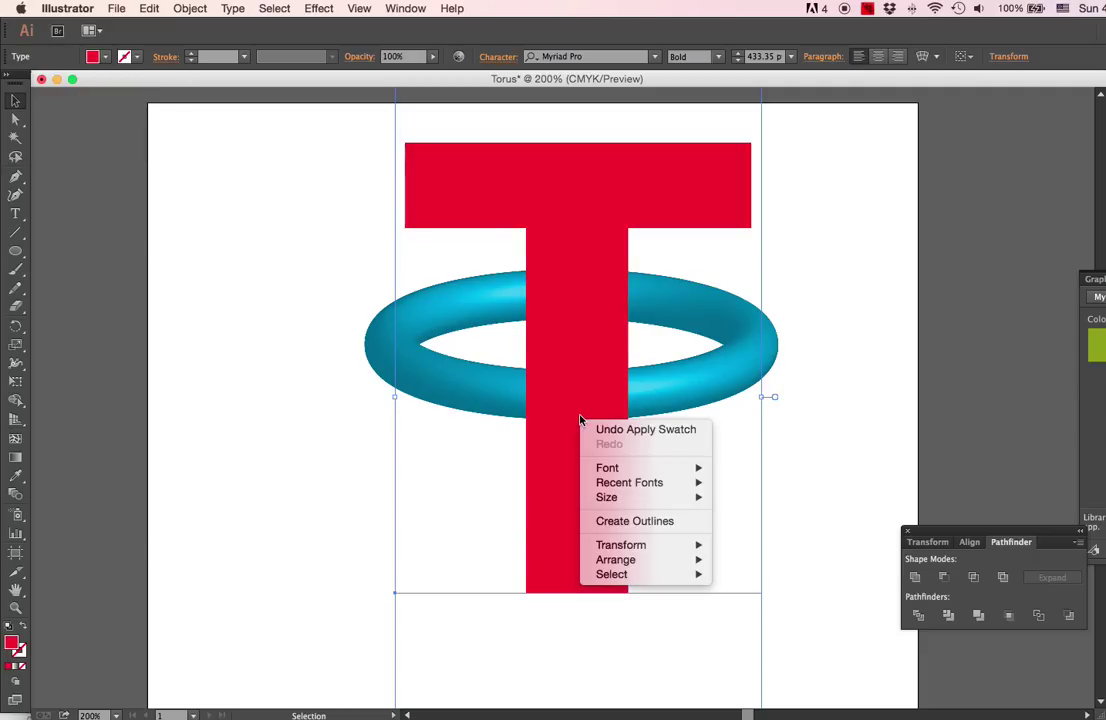
pyautogui.click(634, 521)
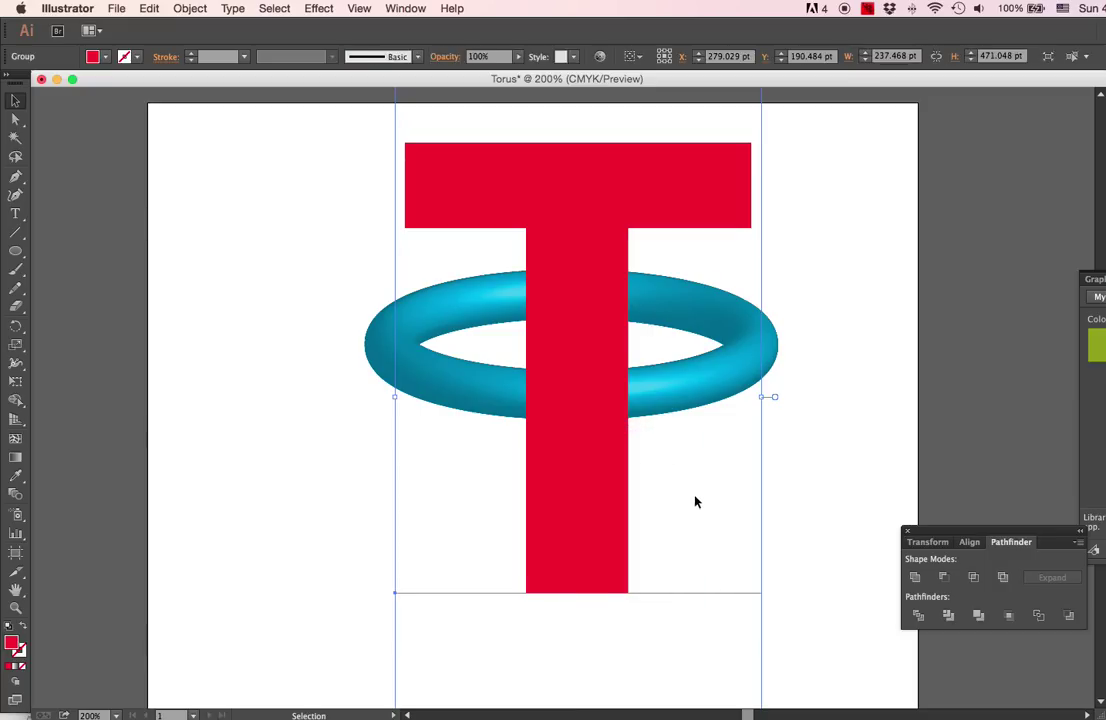
pyautogui.click(830, 472)
pyautogui.scroll(2, 519, 342)
pyautogui.click(565, 333)
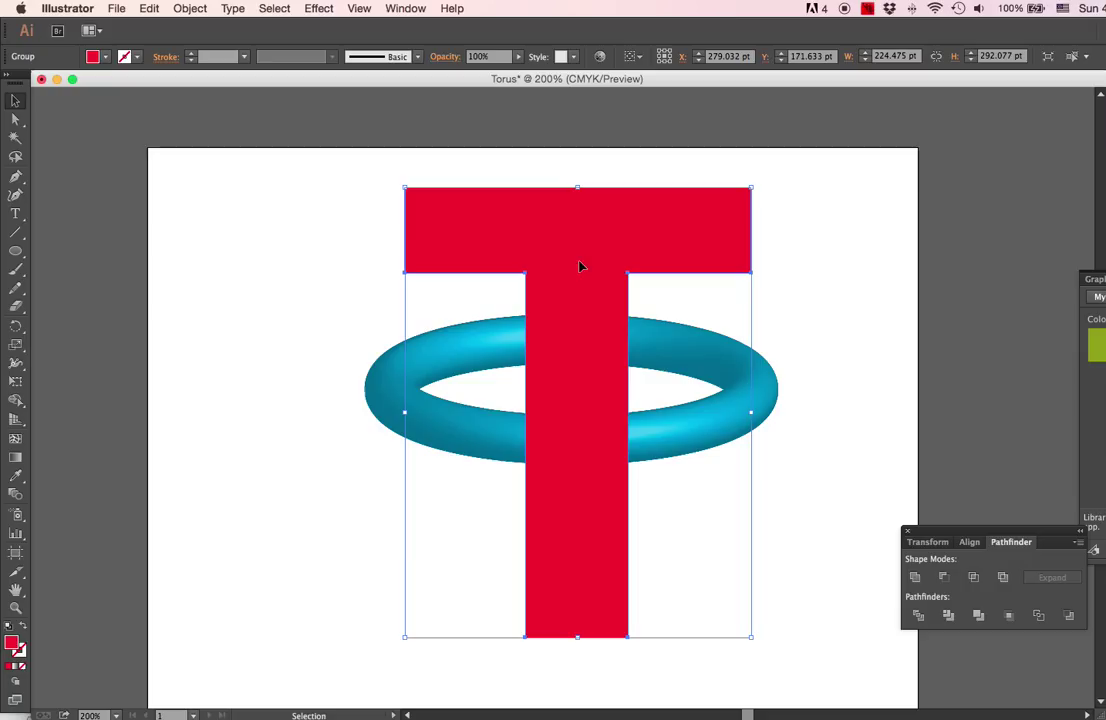
# Step: Send the T behind the torus, bring it back to front, and reselect the T group
pyautogui.click(803, 336)
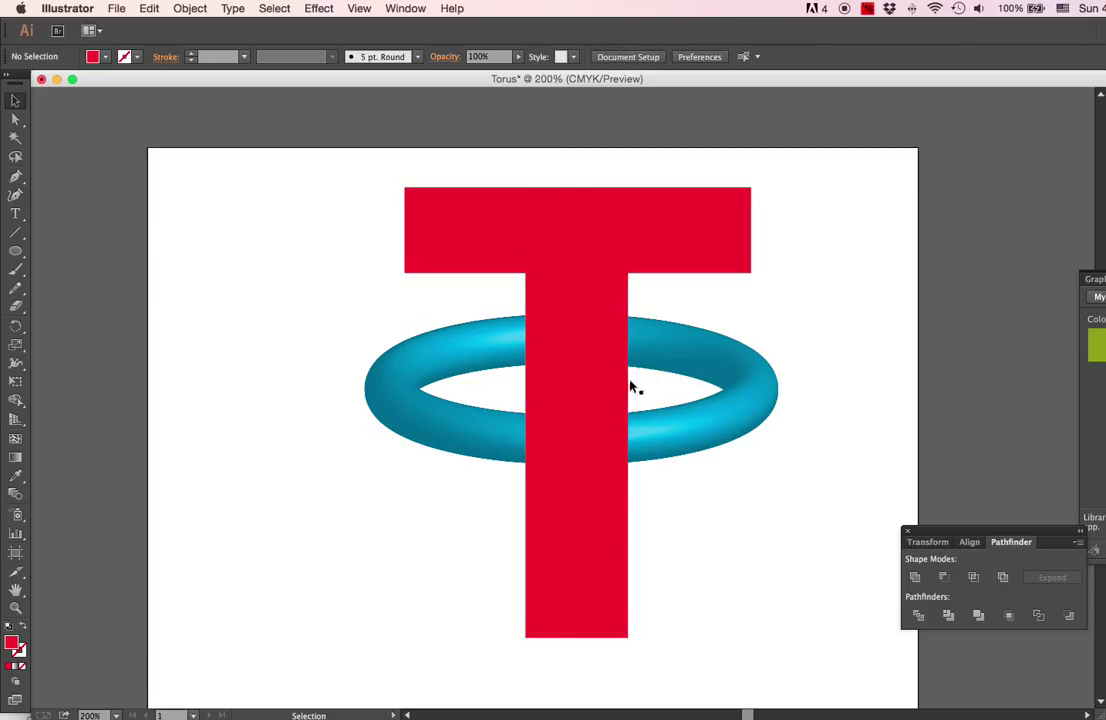
pyautogui.click(415, 410)
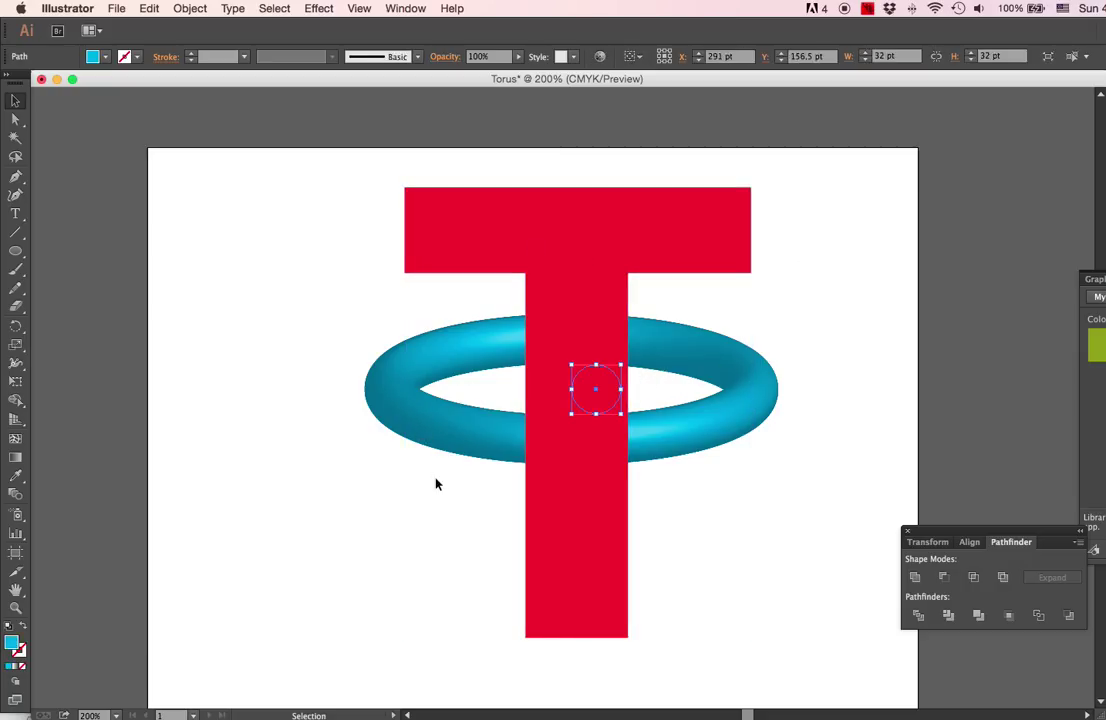
pyautogui.click(600, 497)
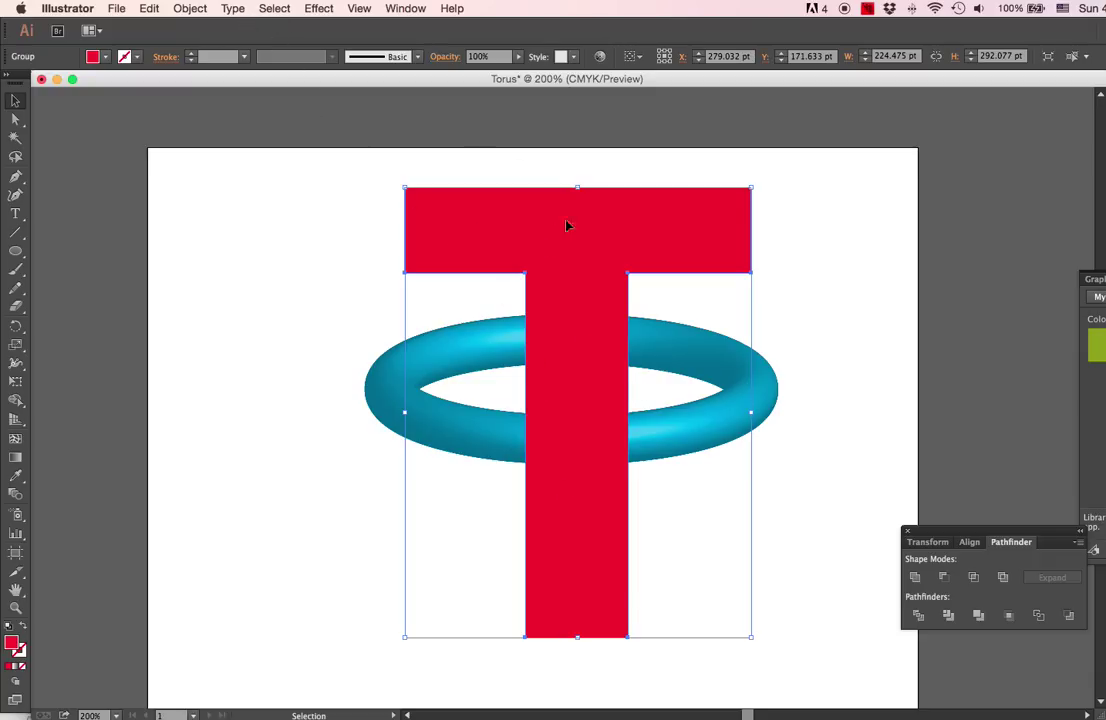
pyautogui.press('a')
pyautogui.press('super+shift+bracketleft')
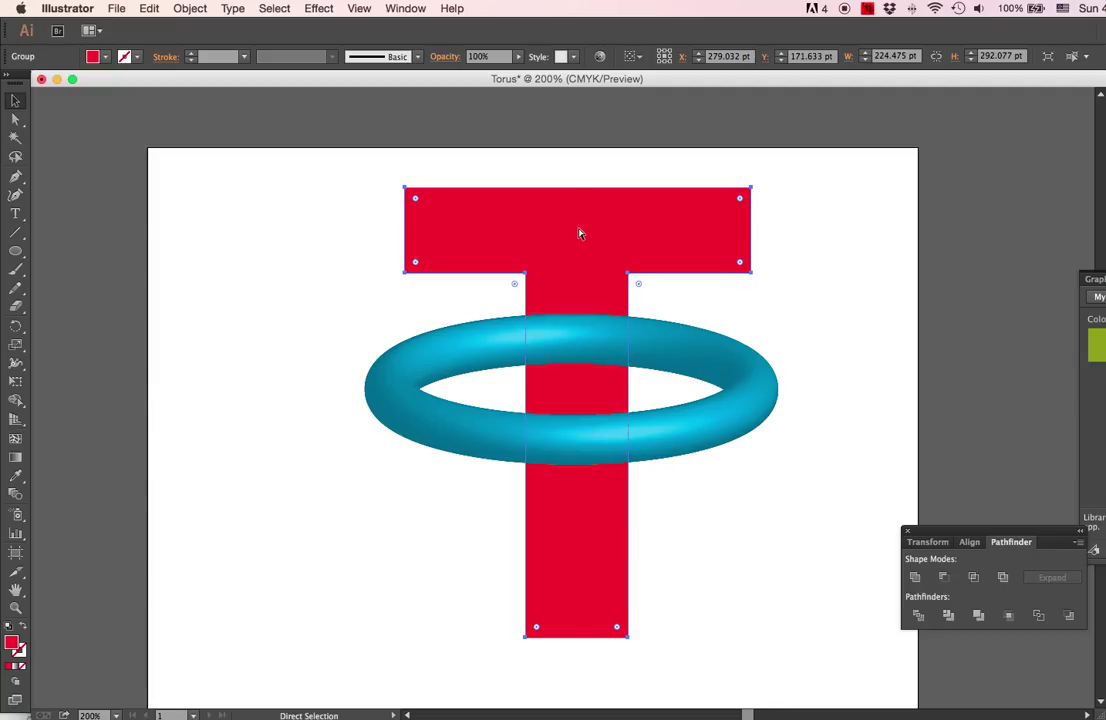
pyautogui.press('v')
pyautogui.click(299, 264)
pyautogui.click(547, 256)
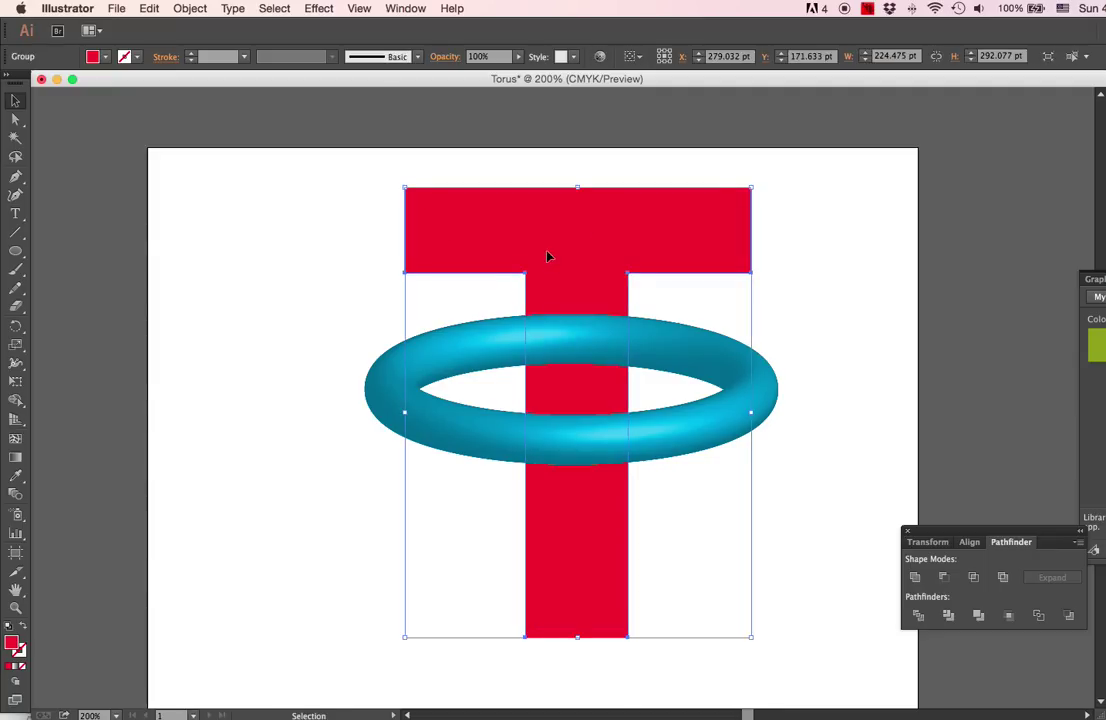
pyautogui.press('super+shift+bracketright')
pyautogui.click(353, 267)
pyautogui.click(603, 287)
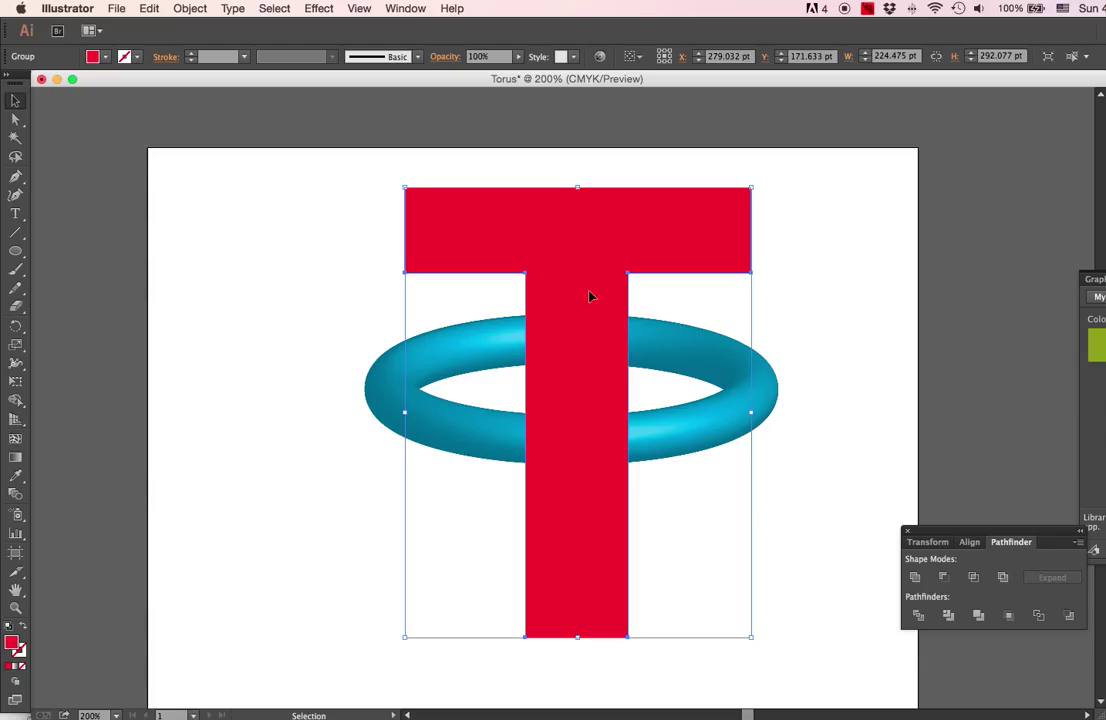
# Step: Copy the T and Paste in Front, shifting the test copy to the right
pyautogui.click(149, 8)
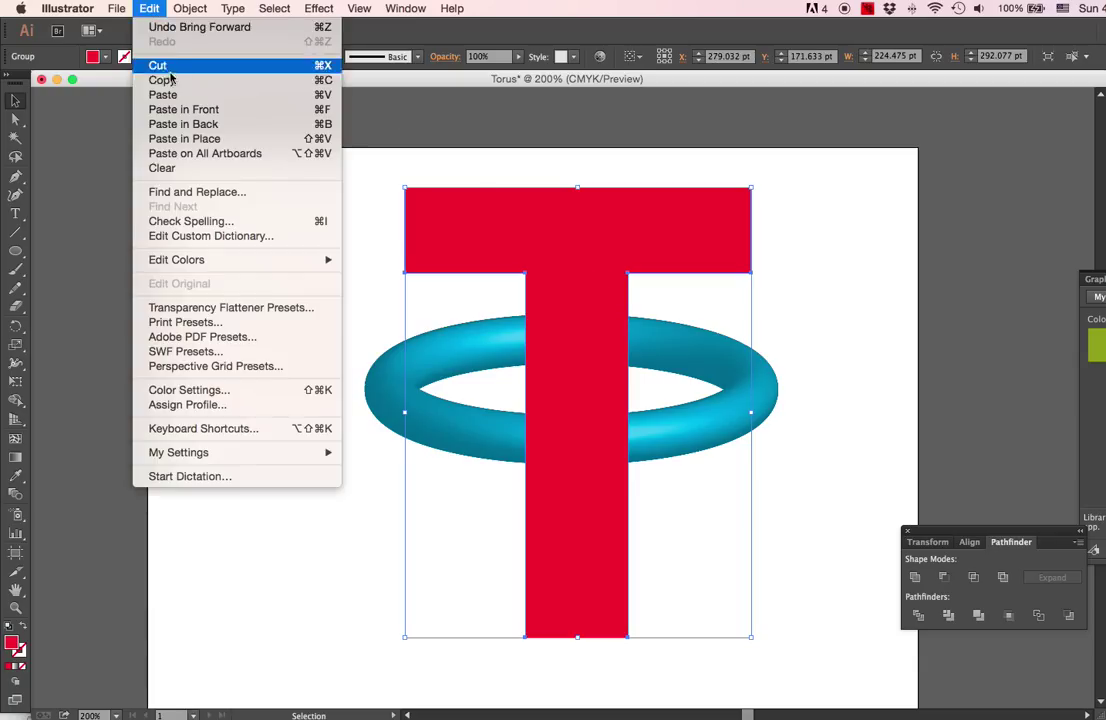
pyautogui.click(162, 80)
pyautogui.click(149, 8)
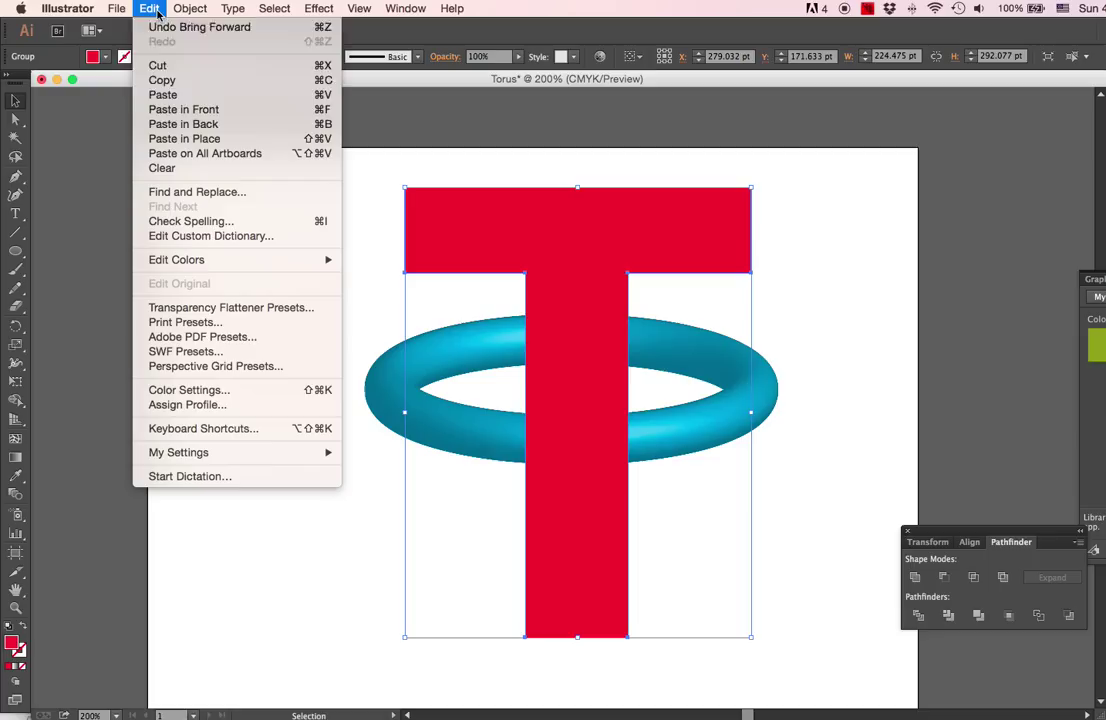
pyautogui.click(175, 109)
pyautogui.click(802, 323)
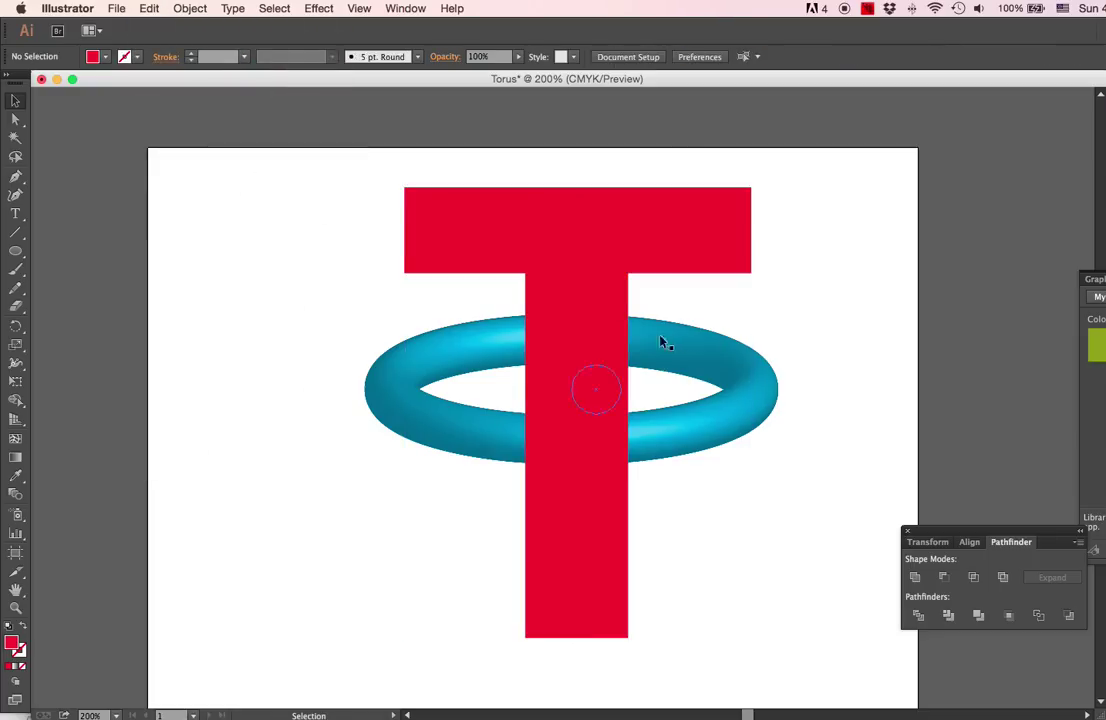
pyautogui.moveTo(589, 350); pyautogui.dragTo(758, 340)
pyautogui.press('a')
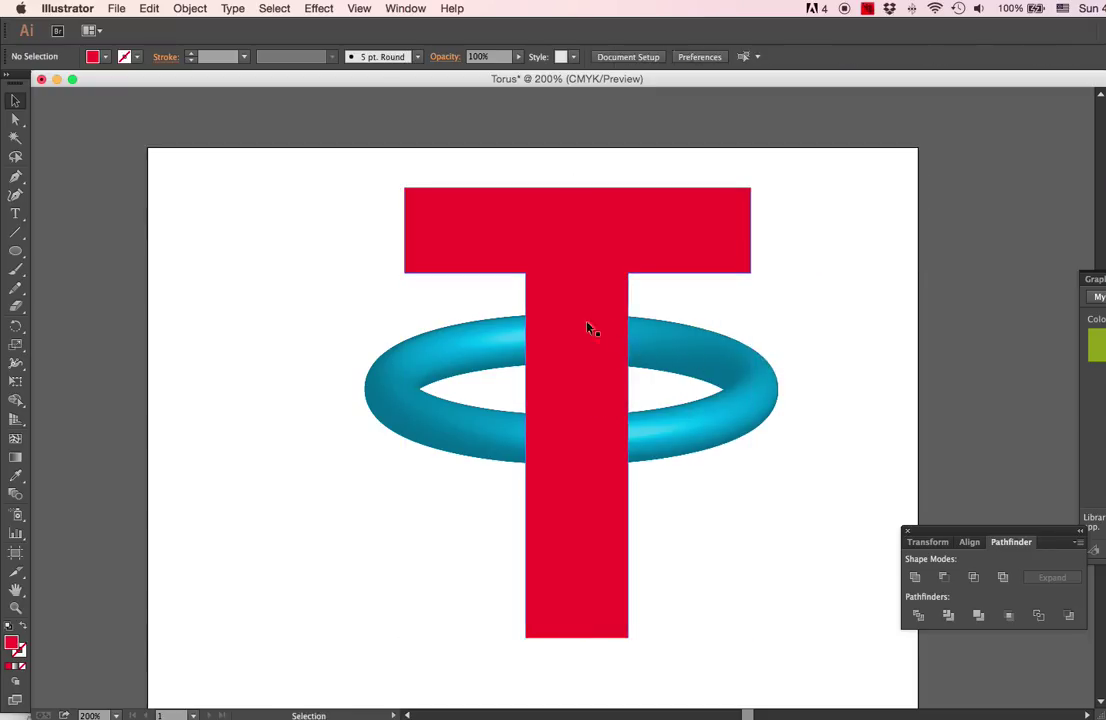
pyautogui.click(560, 300)
# Step: Draw a horizontal line straight across the middle of the torus, past both sides
pyautogui.press('\\')
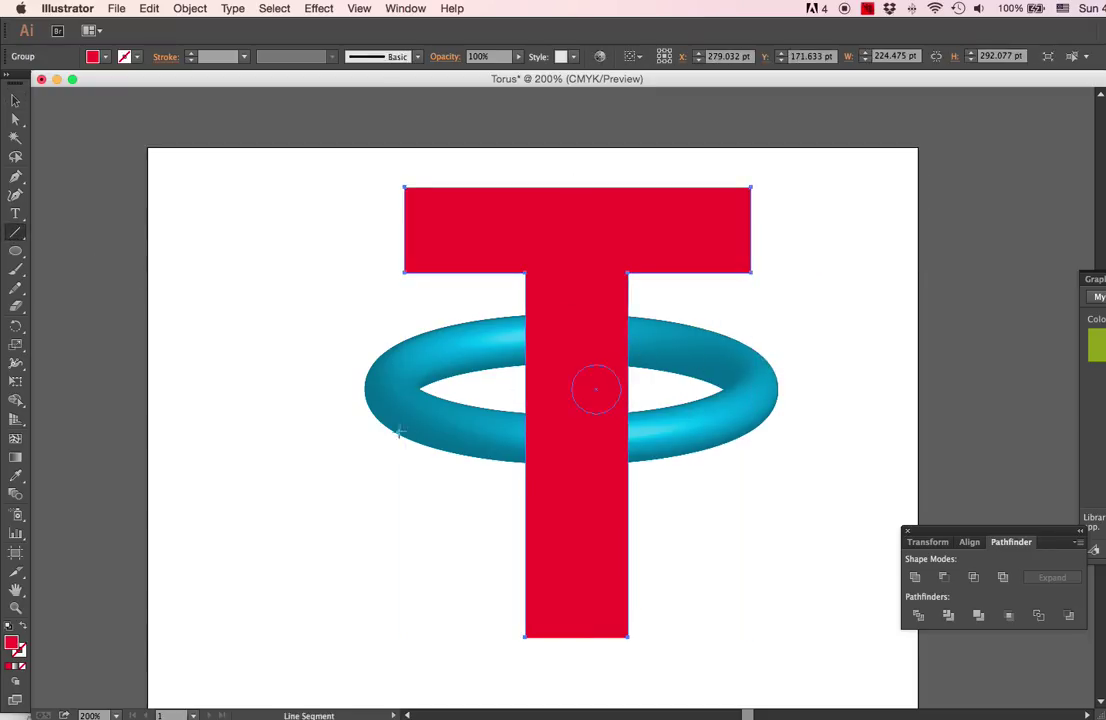
pyautogui.moveTo(326, 383)
pyautogui.mouseDown()
pyautogui.moveTo(617, 413)
pyautogui.moveTo(858, 383)
pyautogui.mouseUp()
pyautogui.press('v')
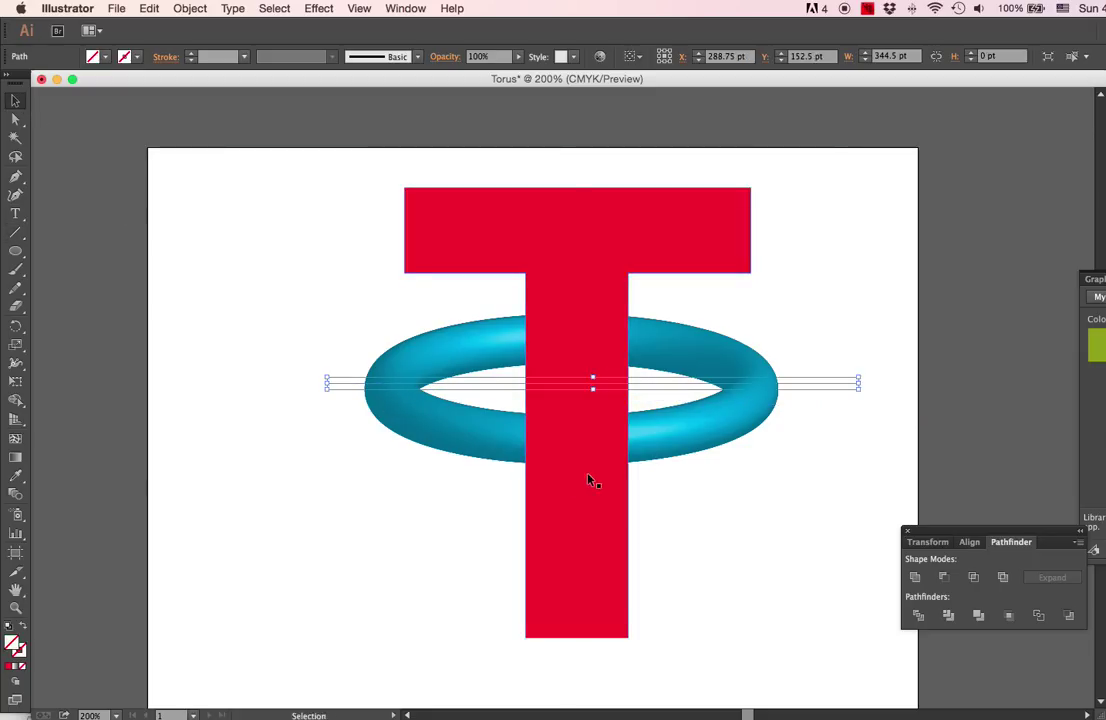
pyautogui.click(593, 398)
# Step: Select the horizontal line with the T, apply Pathfinder Divide, and reselect the divided T
pyautogui.click(667, 388)
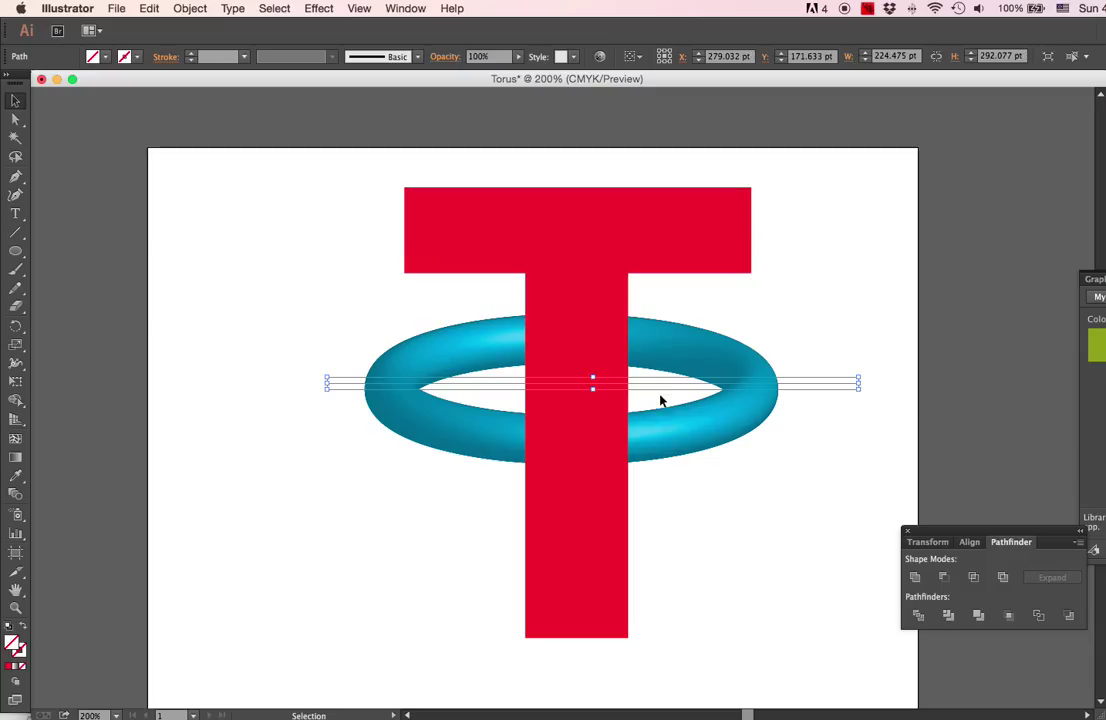
pyautogui.keyDown('shift'); pyautogui.click(600, 347); pyautogui.keyUp('shift')
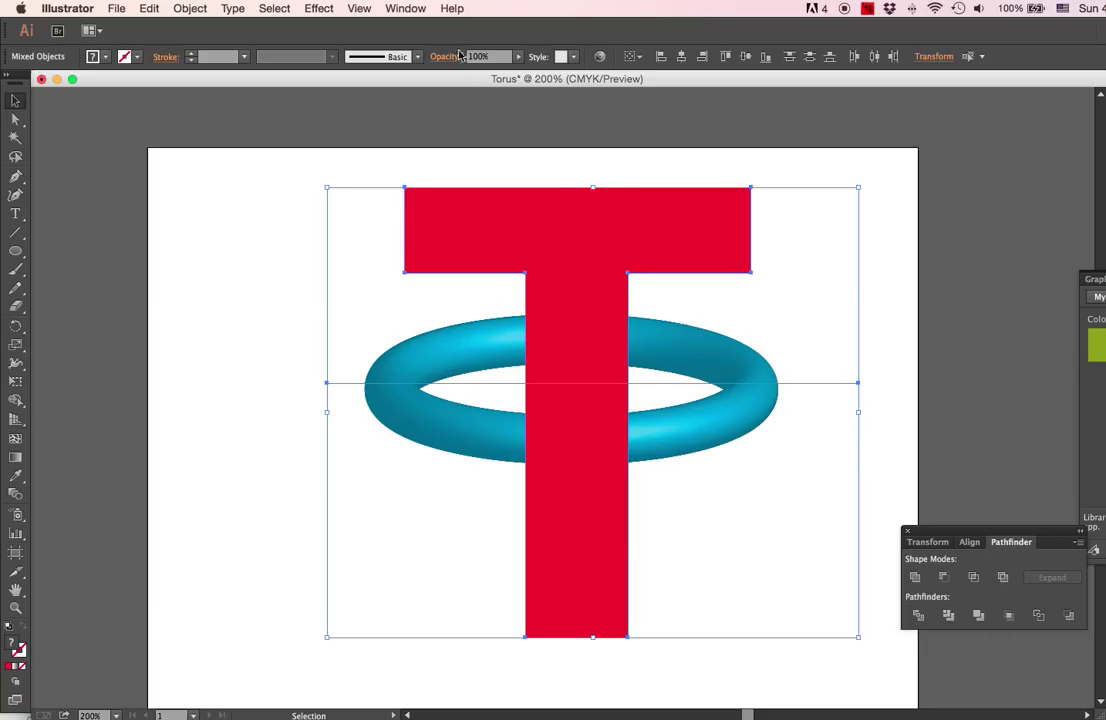
pyautogui.click(406, 9)
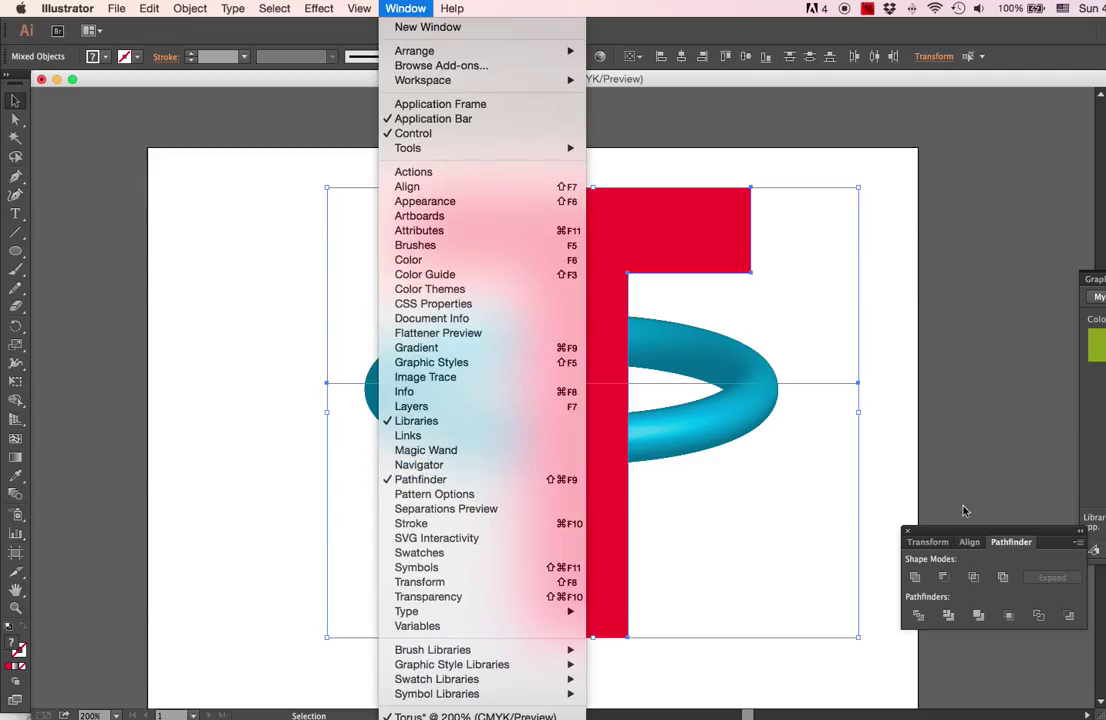
pyautogui.click(835, 460)
pyautogui.click(918, 617)
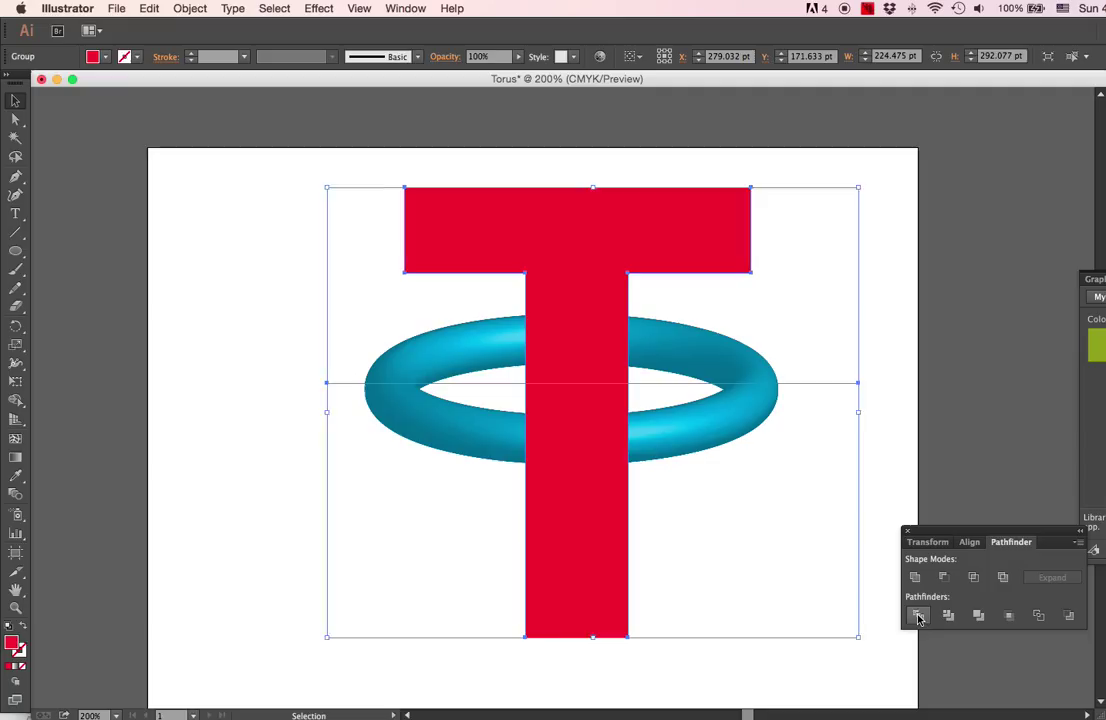
pyautogui.click(723, 464)
pyautogui.click(601, 483)
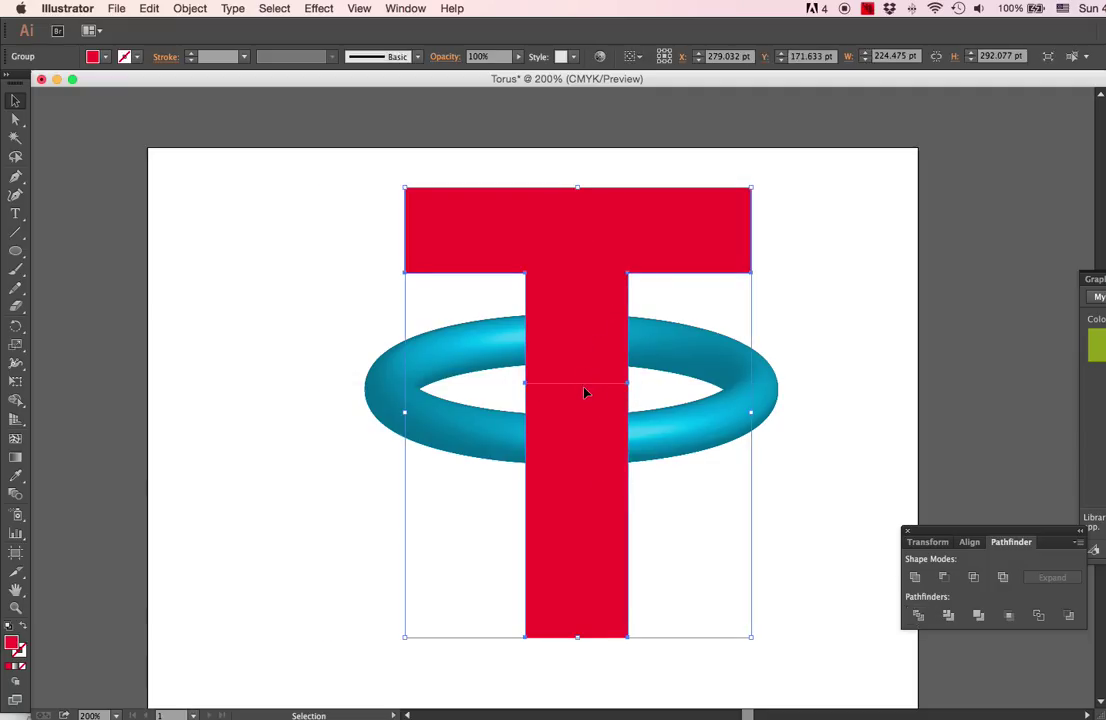
pyautogui.click(891, 376)
pyautogui.click(595, 414)
pyautogui.rightClick(585, 454)
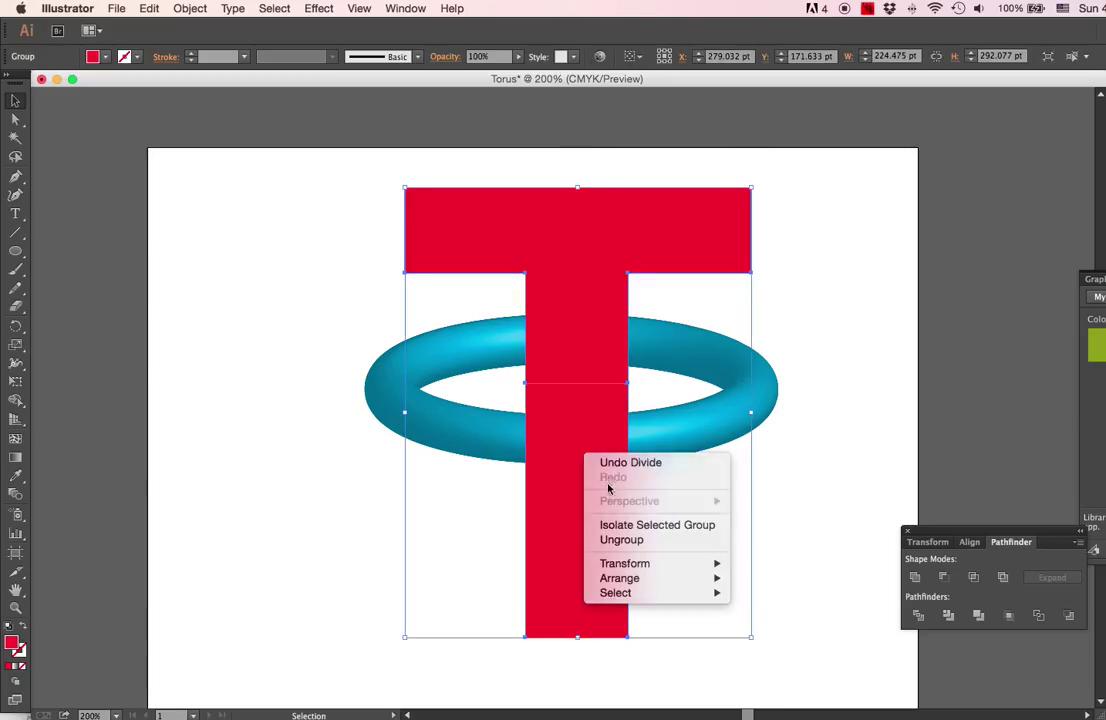
# Step: Ungroup the divided T and check its upper and lower pieces individually
pyautogui.click(613, 540)
pyautogui.click(808, 449)
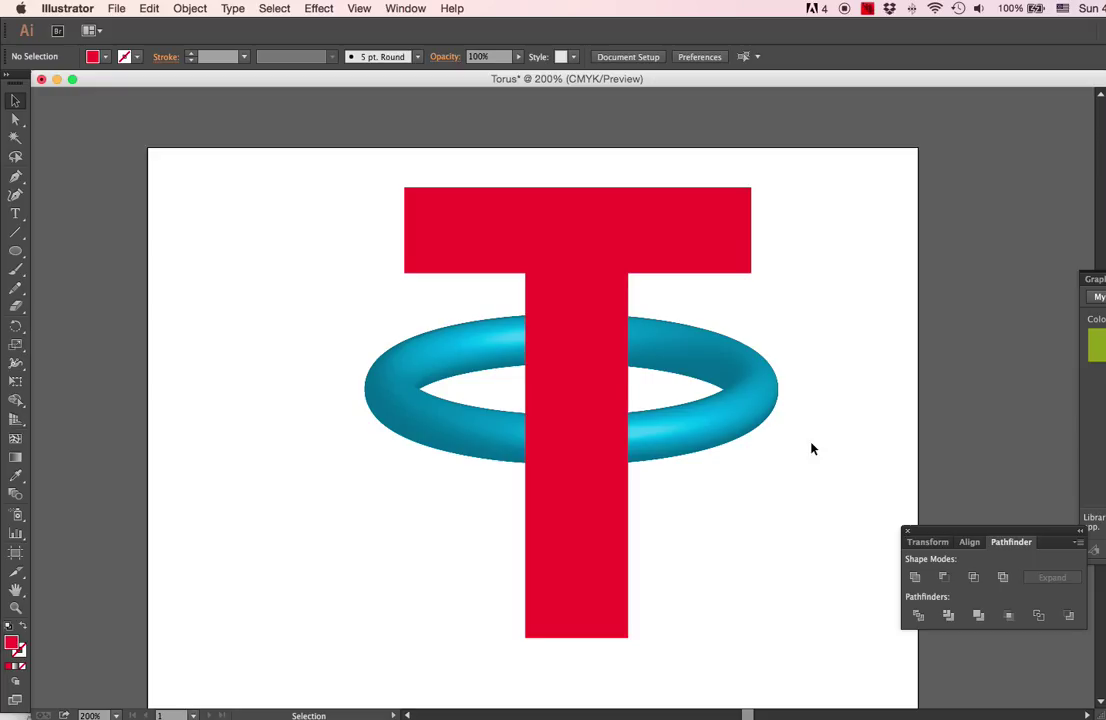
pyautogui.click(594, 452)
pyautogui.click(593, 316)
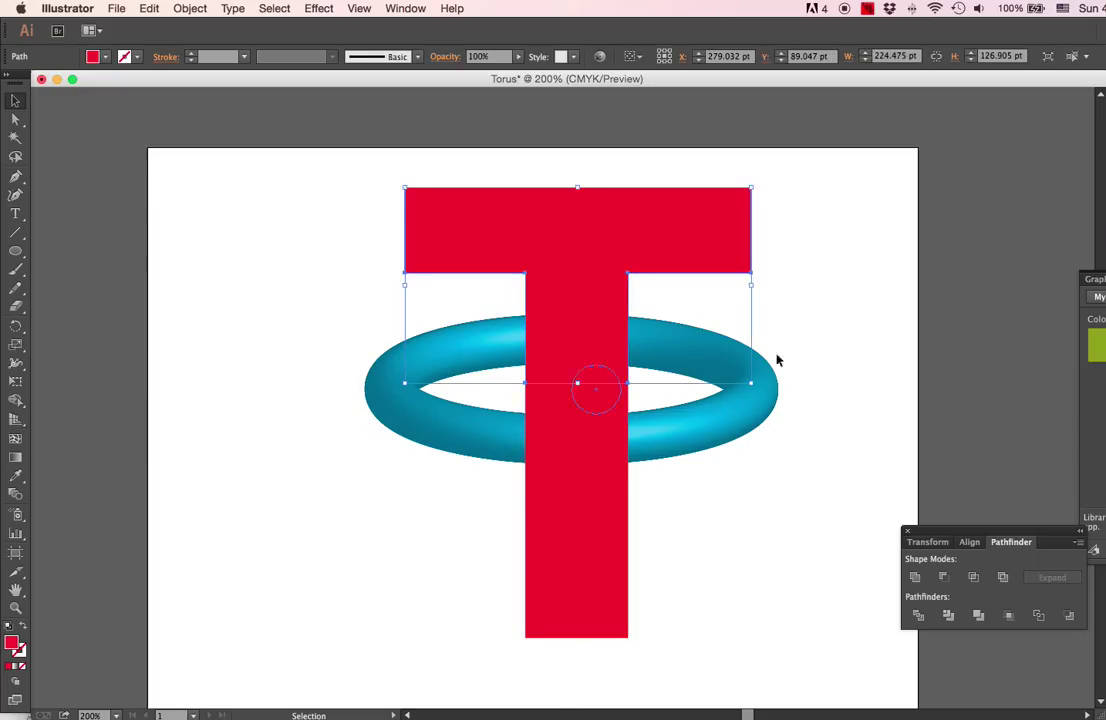
pyautogui.click(838, 325)
pyautogui.click(595, 470)
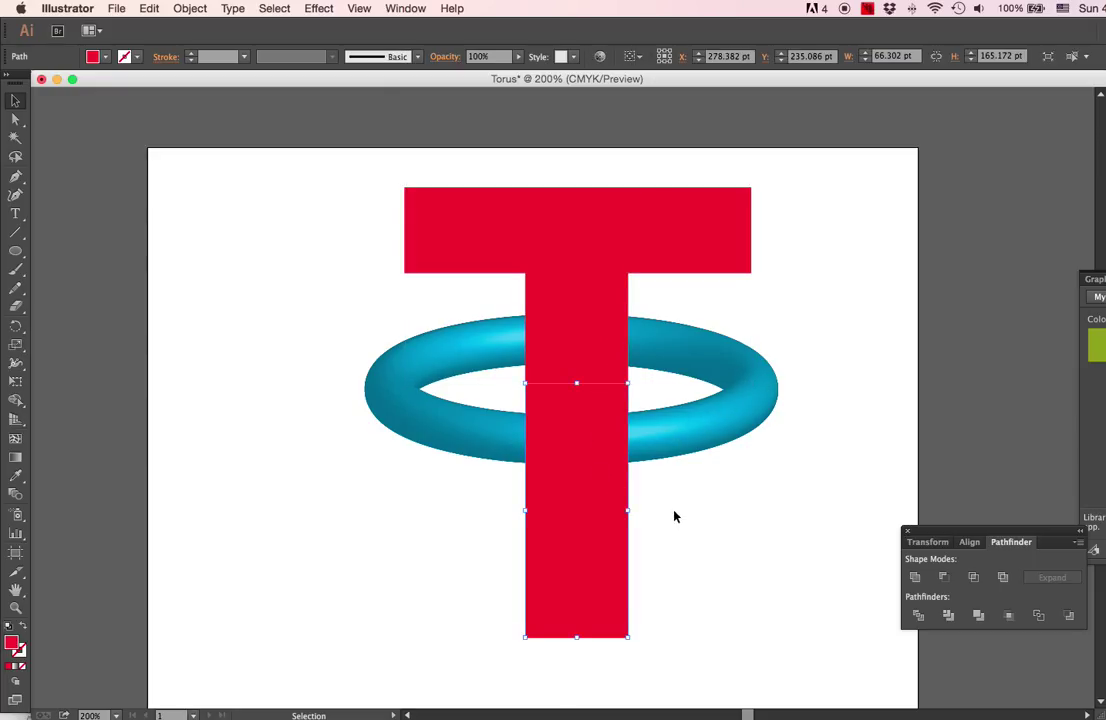
pyautogui.click(734, 512)
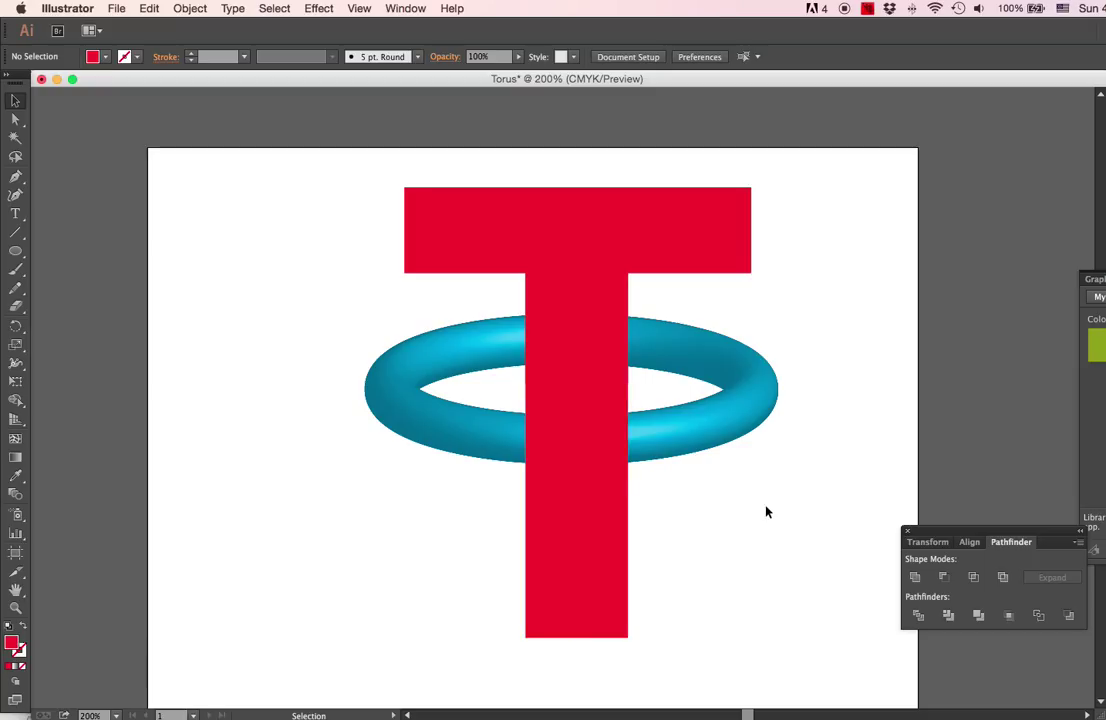
# Step: Drag the upper T piece right, undo the move, and reselect the whole T
pyautogui.moveTo(578, 323); pyautogui.dragTo(701, 289)
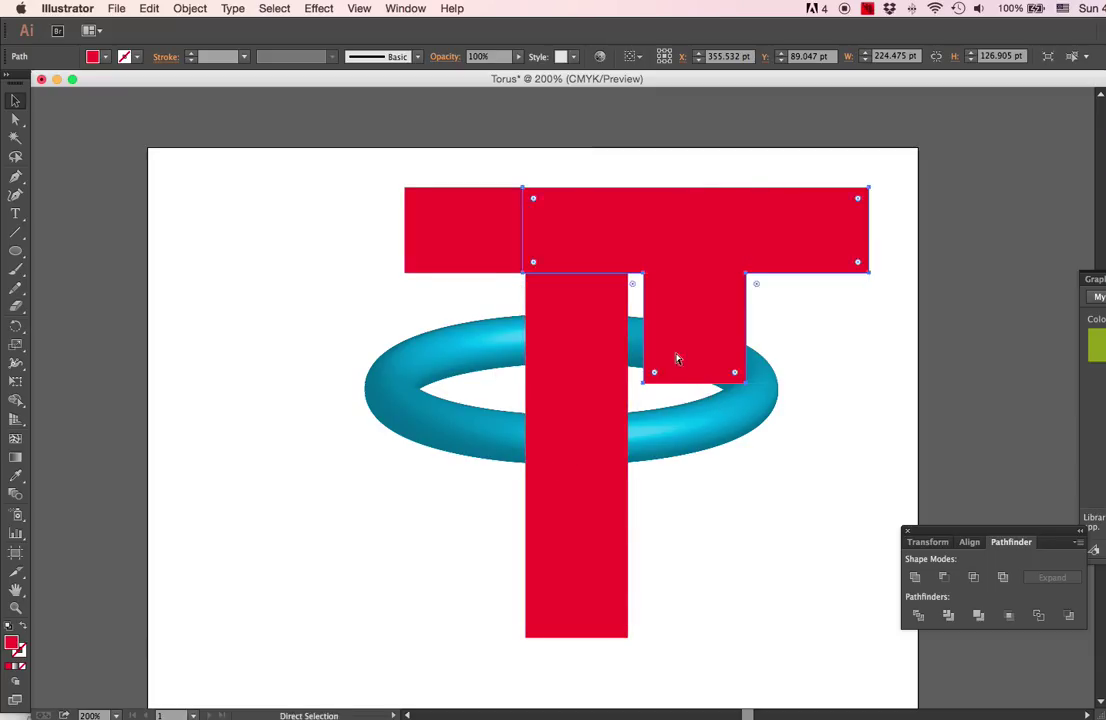
pyautogui.press('super+z')
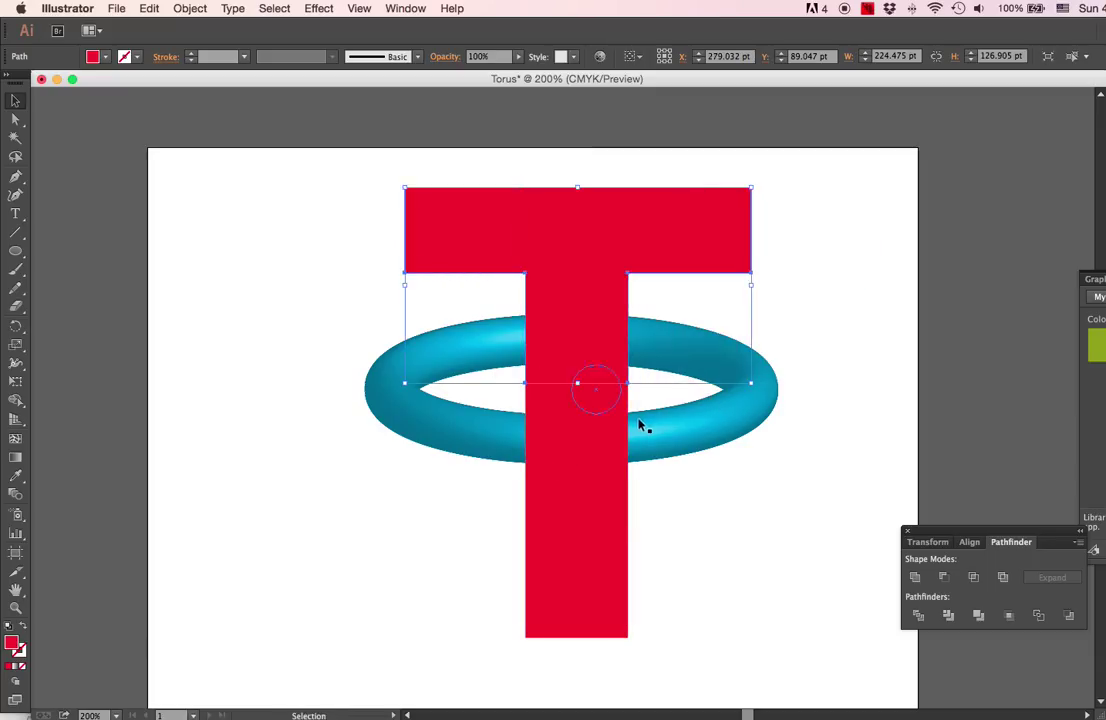
pyautogui.click(593, 505)
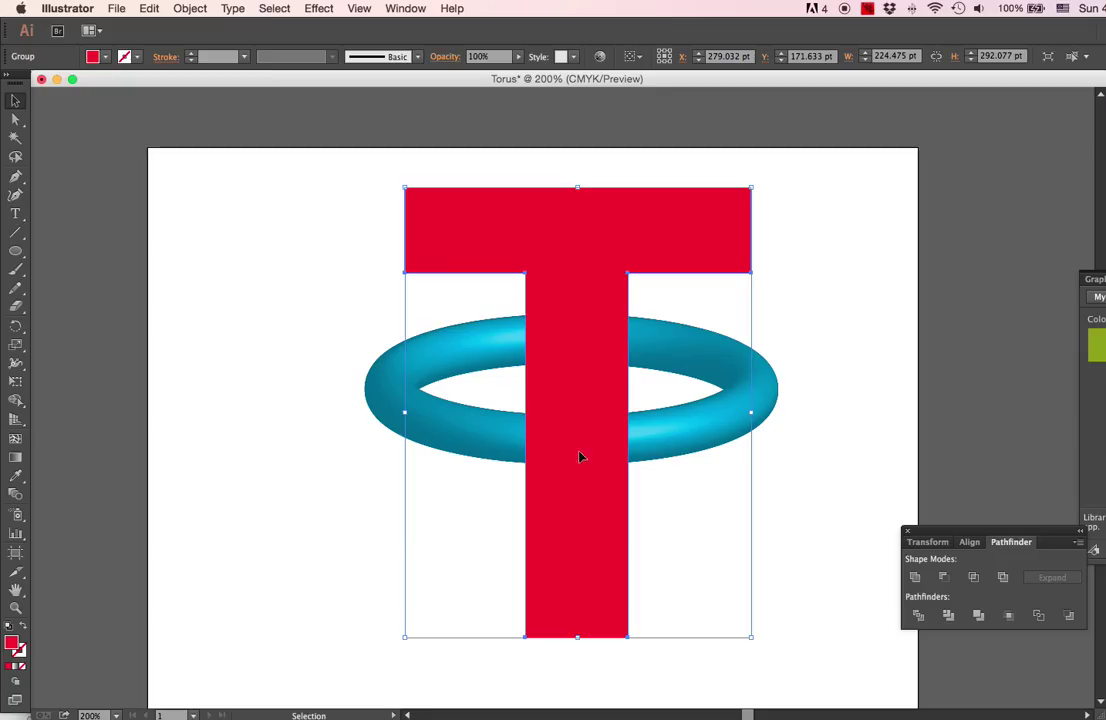
pyautogui.click(198, 10)
pyautogui.moveTo(250, 41)
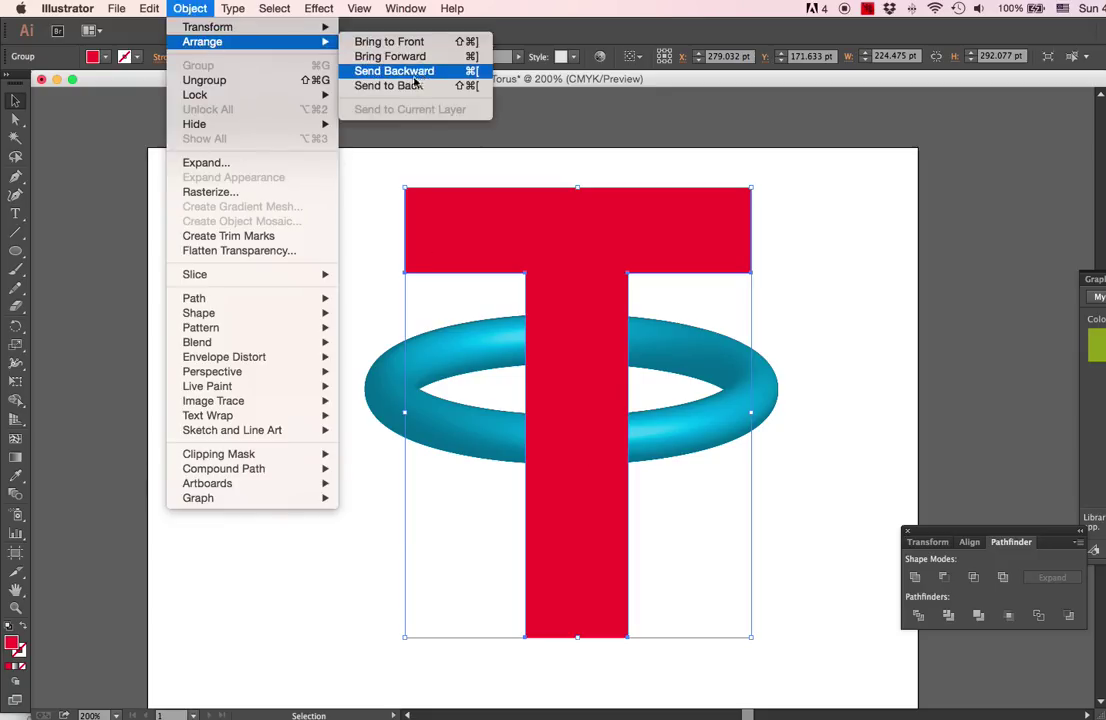
pyautogui.click(405, 86)
pyautogui.click(303, 350)
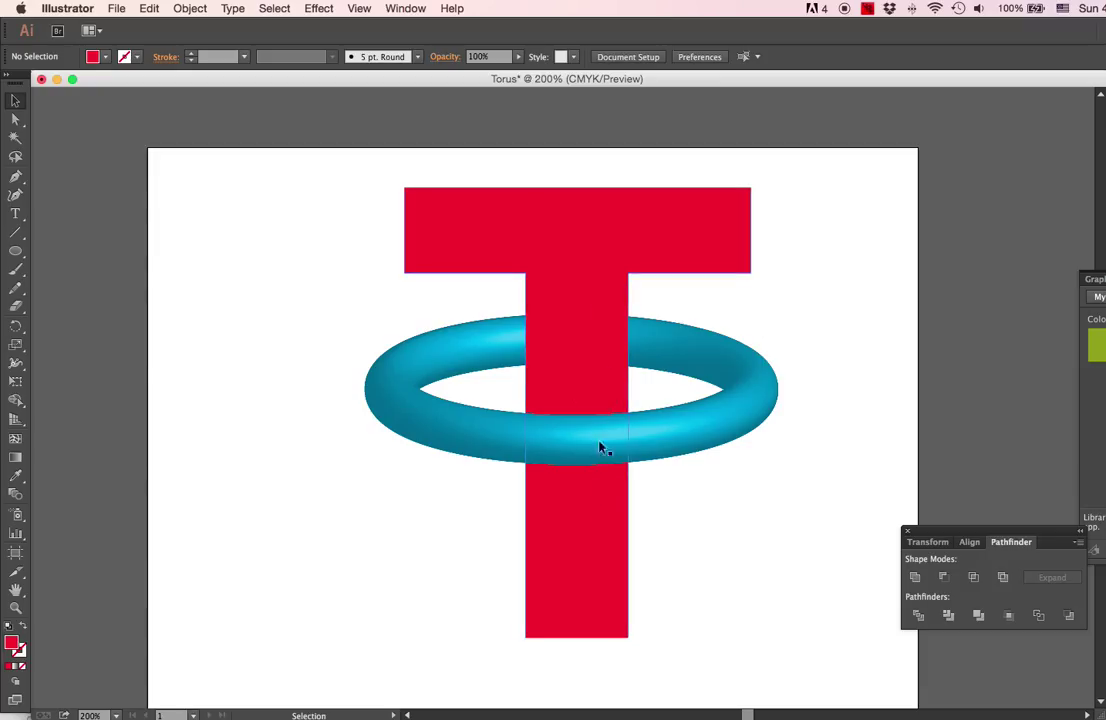
pyautogui.moveTo(588, 341); pyautogui.dragTo(765, 428)
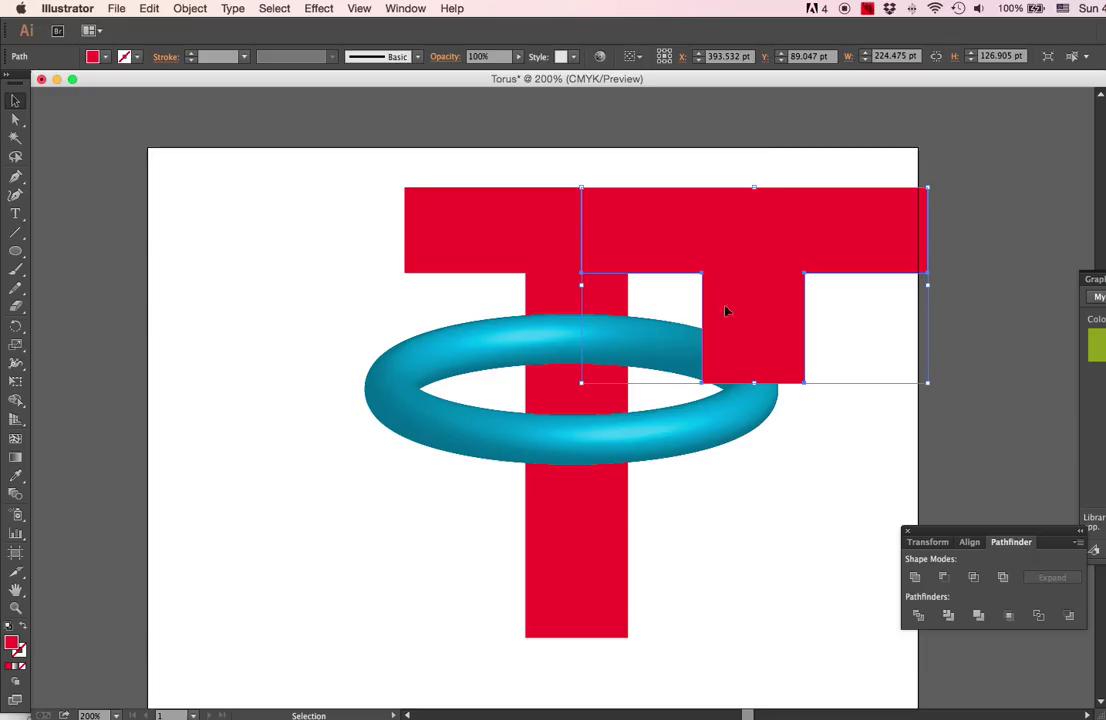
pyautogui.press('super+z')
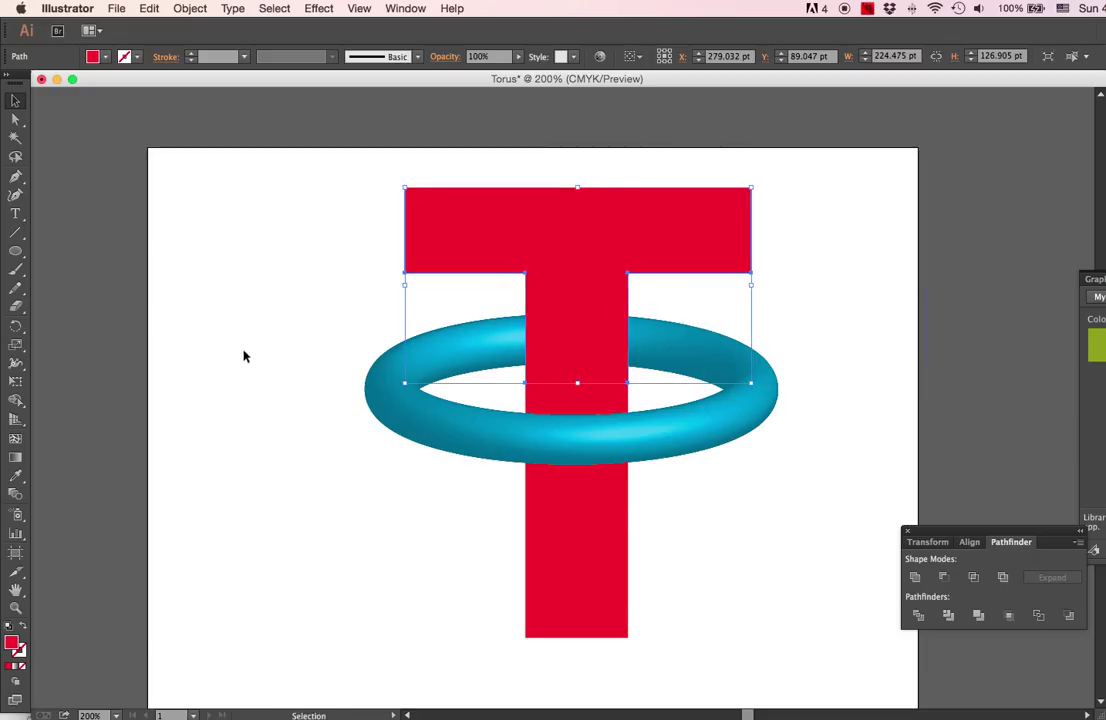
pyautogui.click(243, 356)
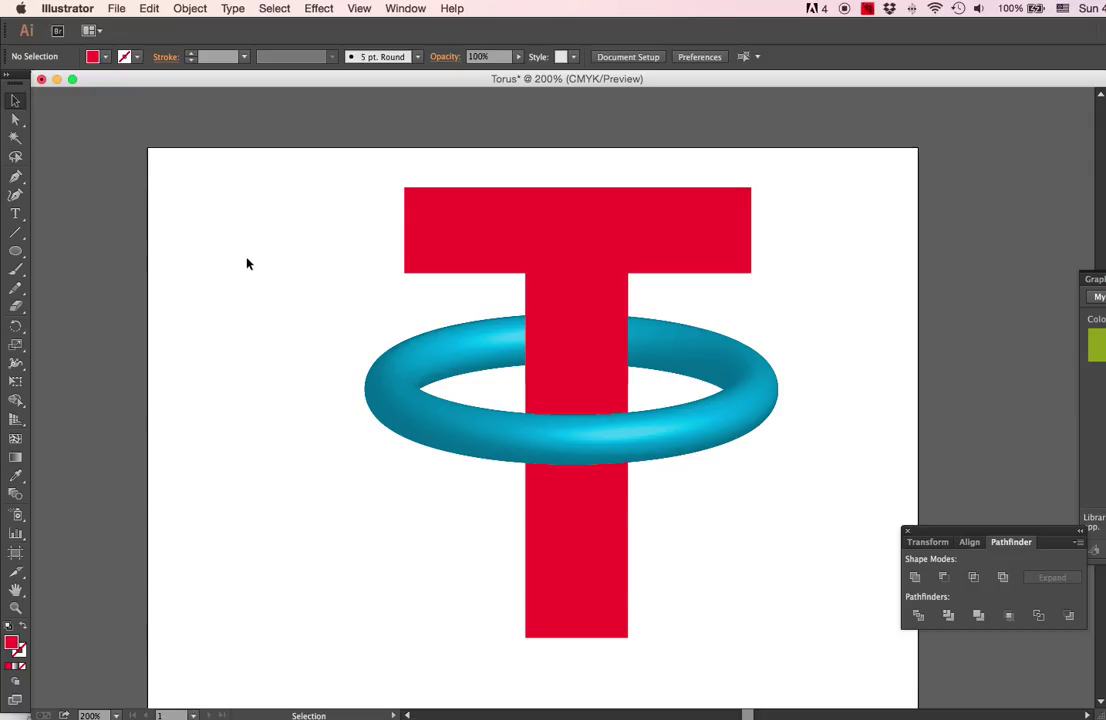
# Step: Select the torus's circle, zoom in around the stem, and show the Appearance panel
pyautogui.click(434, 425)
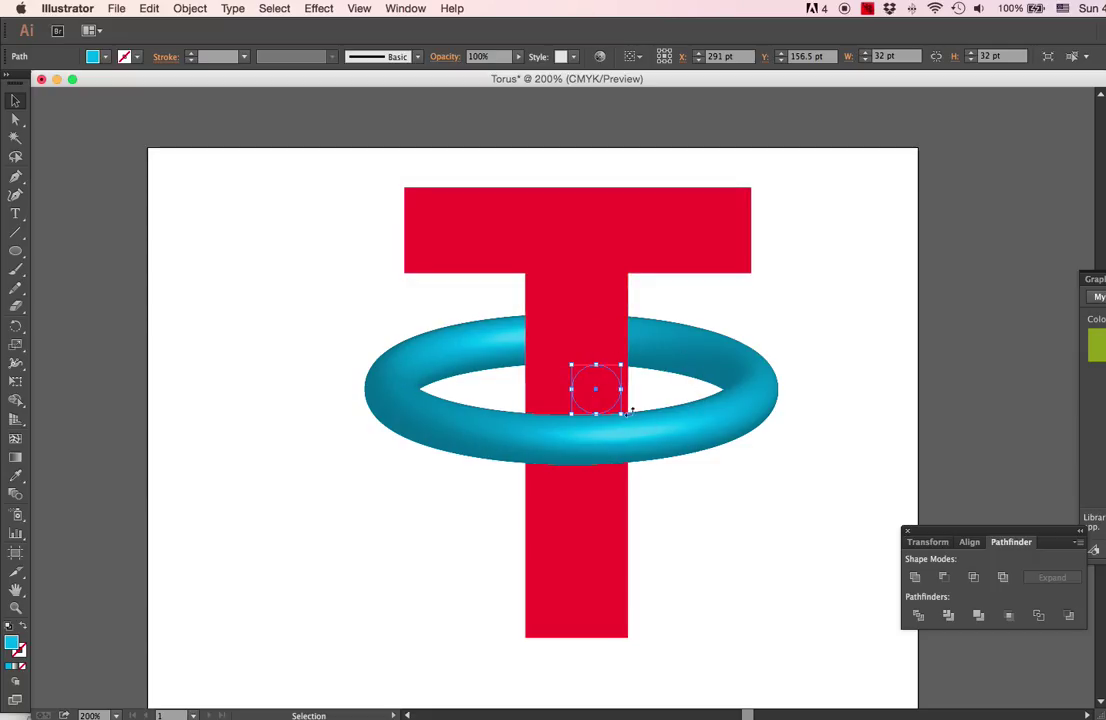
pyautogui.click(188, 9)
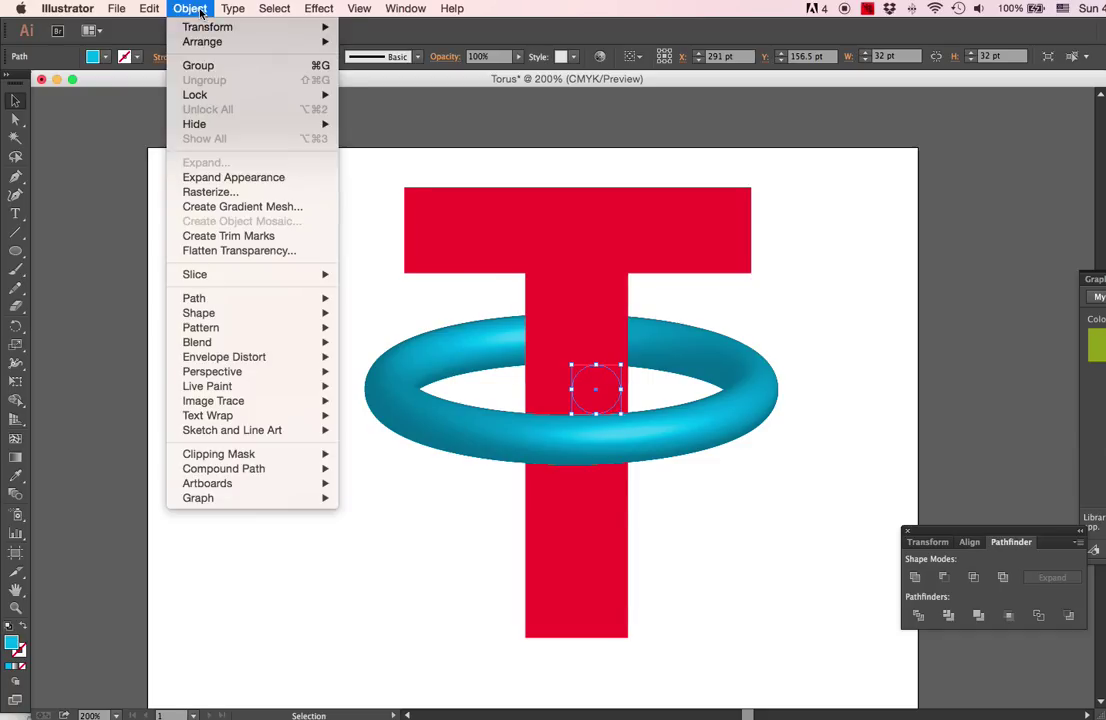
pyautogui.click(262, 180)
pyautogui.press('z')
pyautogui.moveTo(335, 290); pyautogui.dragTo(811, 511)
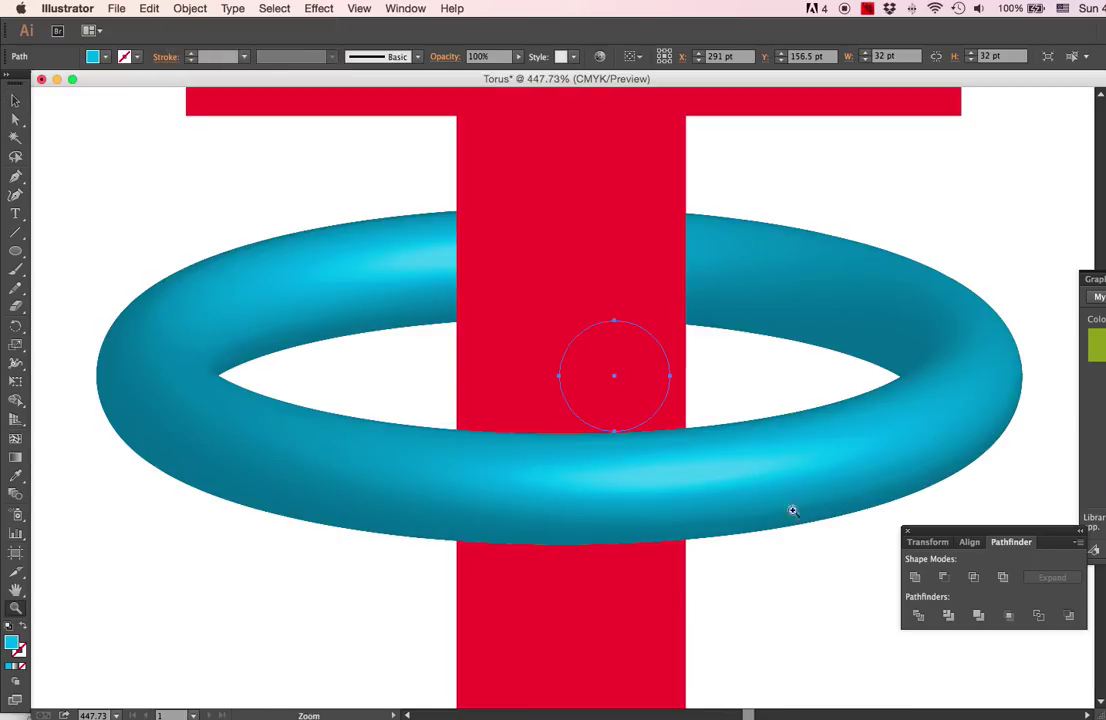
pyautogui.press('v')
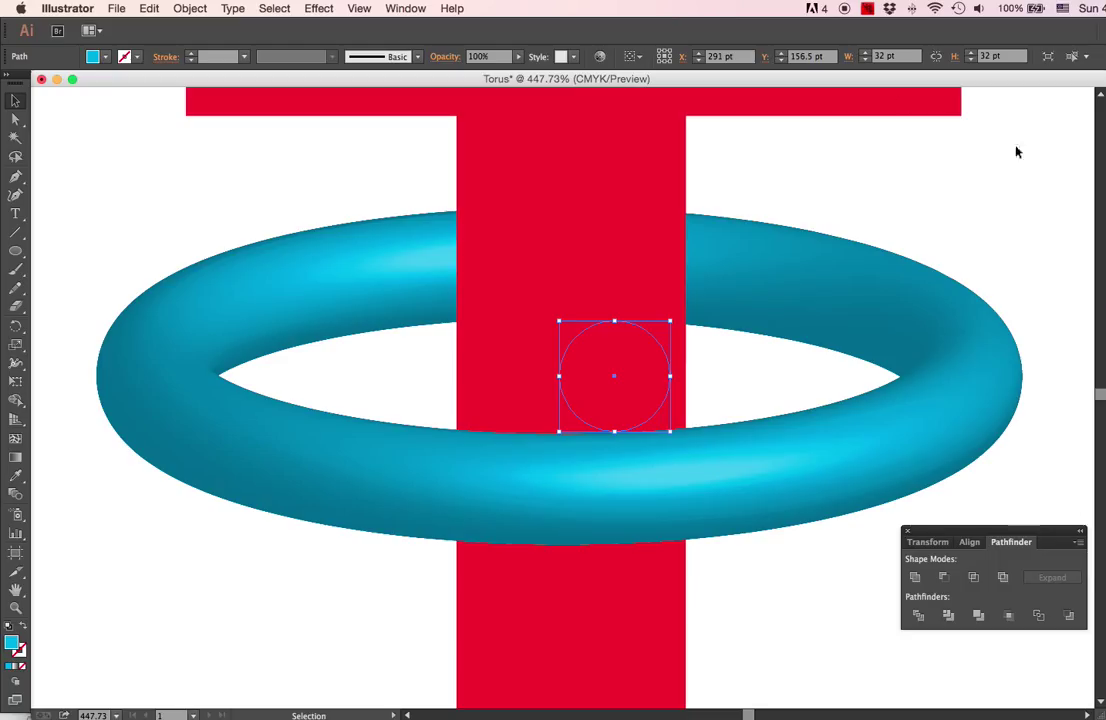
pyautogui.click(404, 10)
pyautogui.click(434, 203)
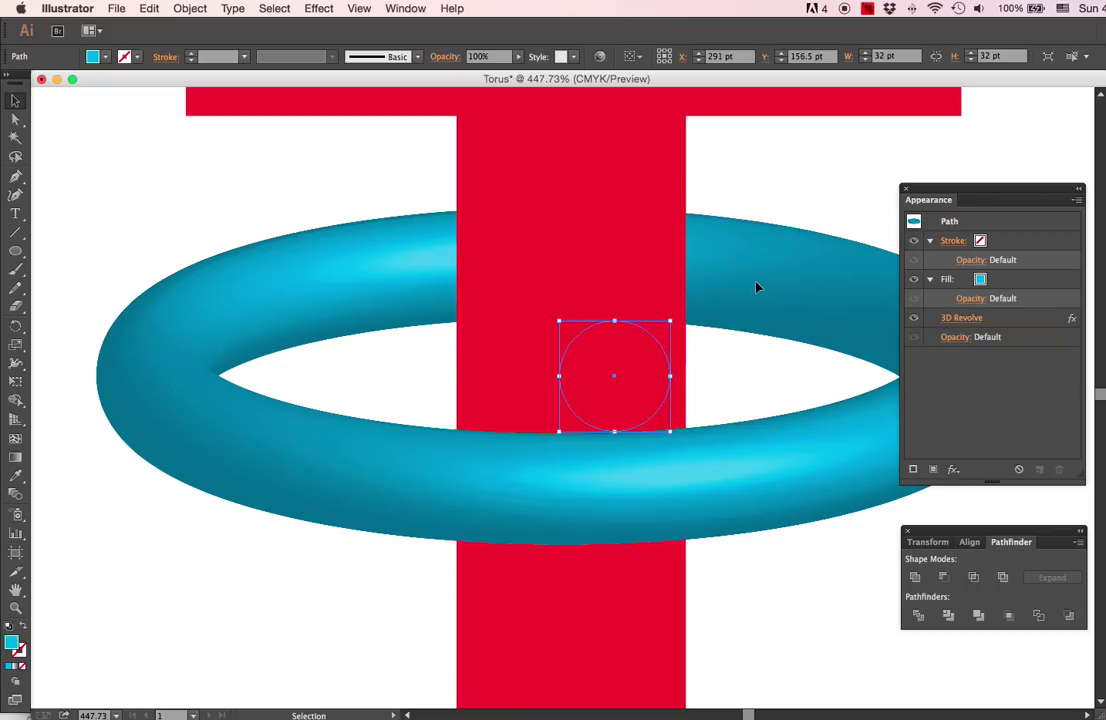
# Step: Re-tilt the torus's 3D Revolve rotation to -27°, -23°, 25° with preview on
pyautogui.click(783, 217)
pyautogui.click(664, 352)
pyautogui.click(962, 318)
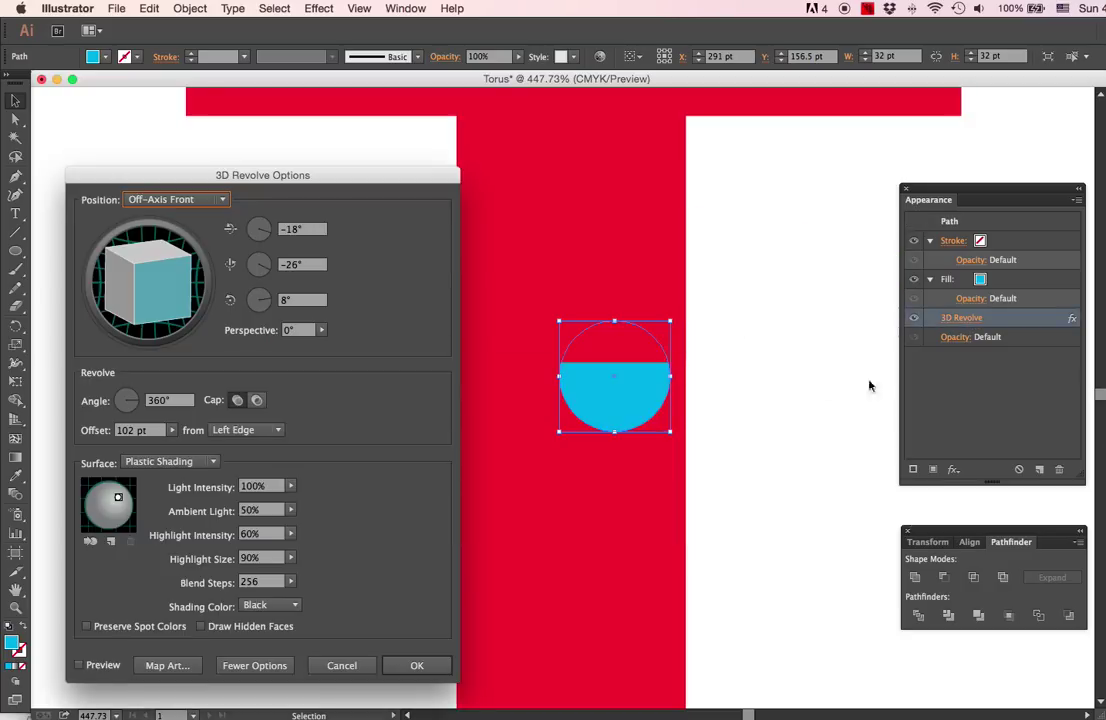
pyautogui.click(79, 665)
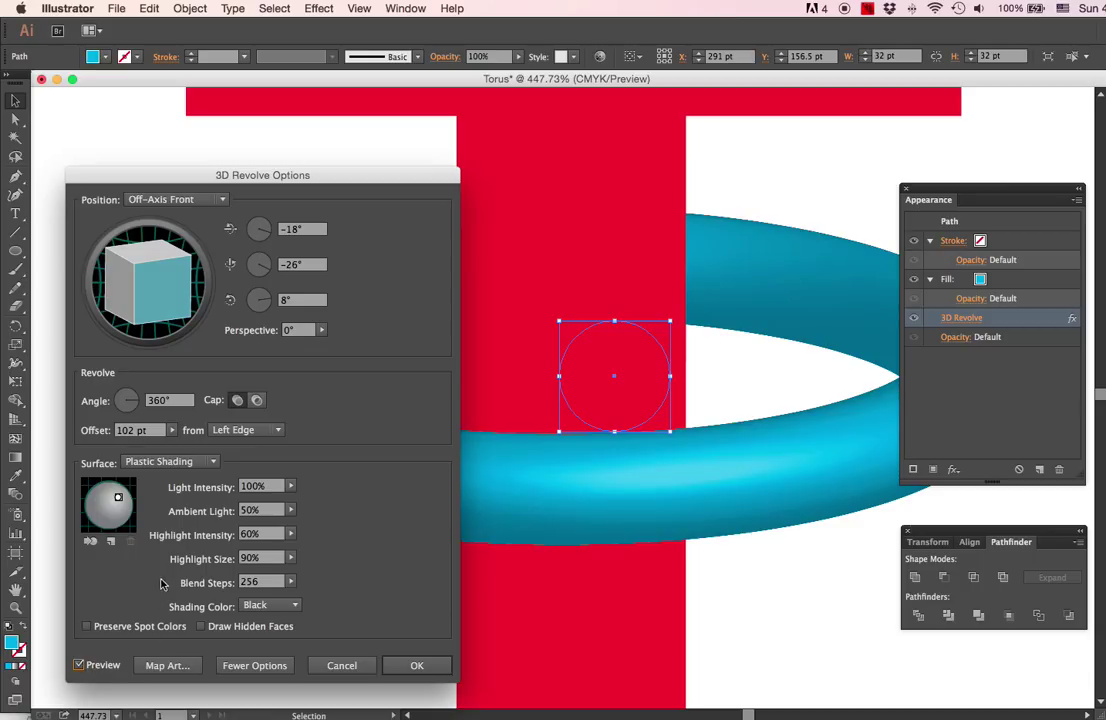
pyautogui.moveTo(127, 259); pyautogui.dragTo(143, 295)
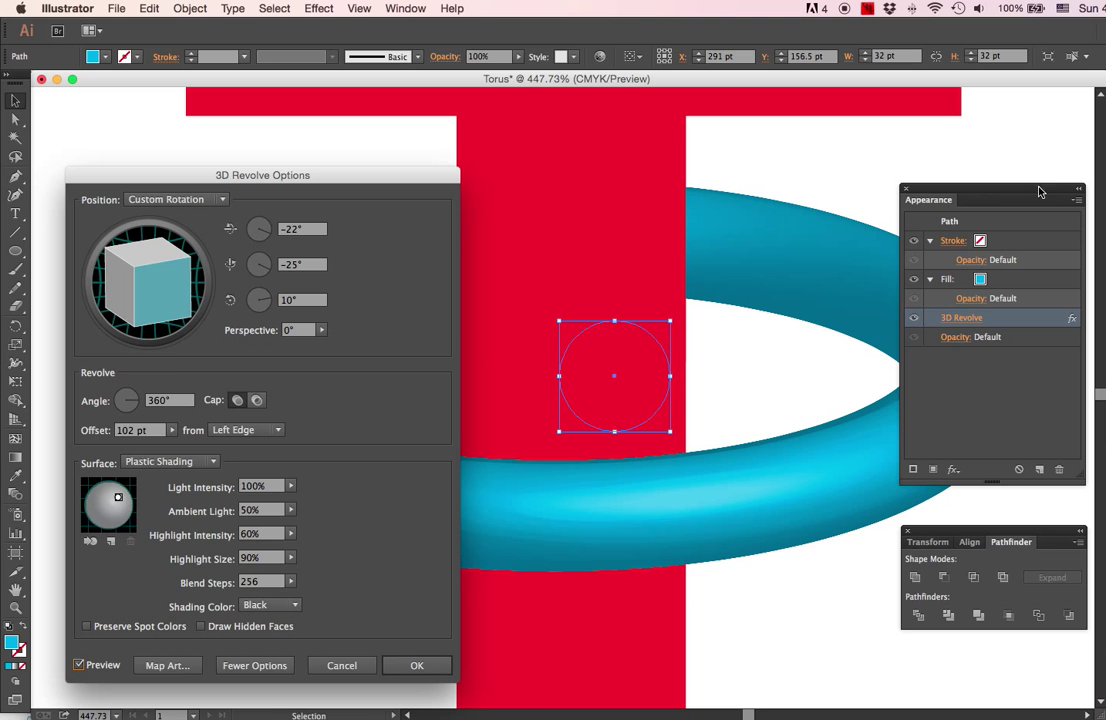
pyautogui.moveTo(121, 276); pyautogui.dragTo(147, 244)
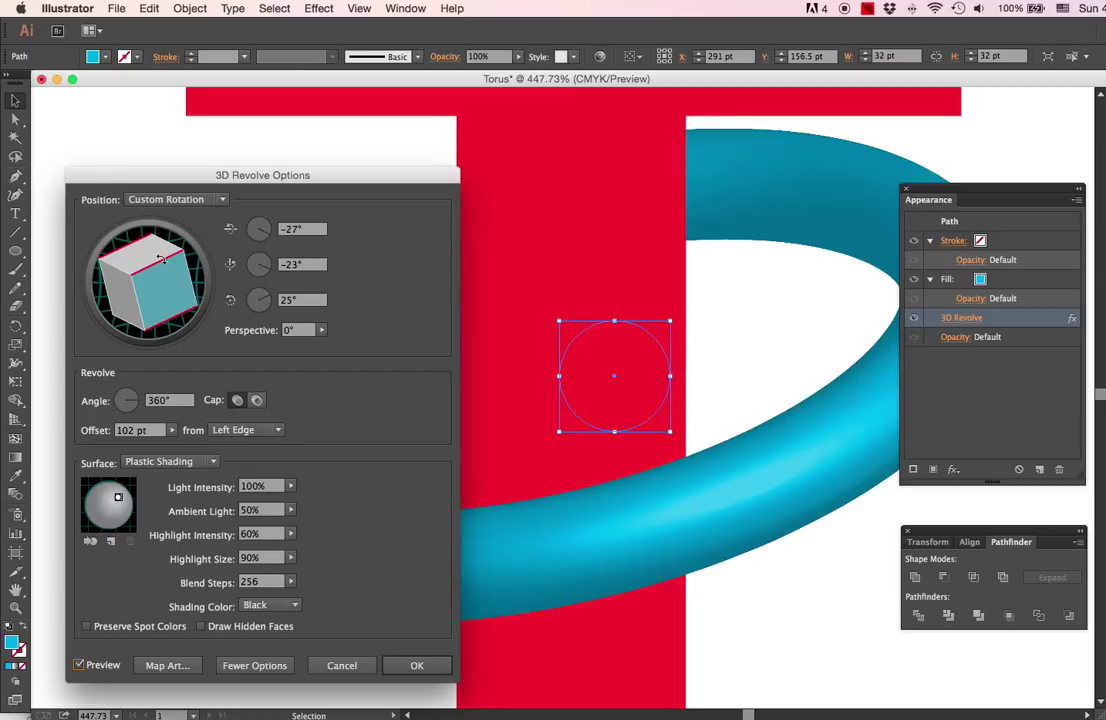
pyautogui.click(427, 665)
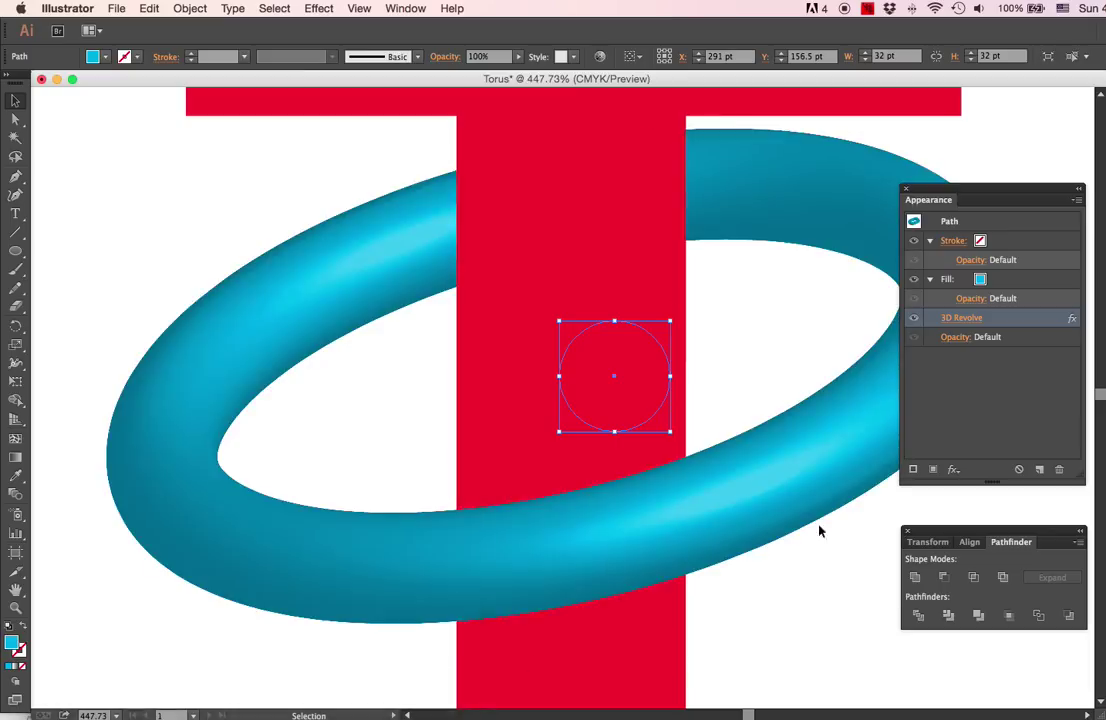
pyautogui.click(906, 189)
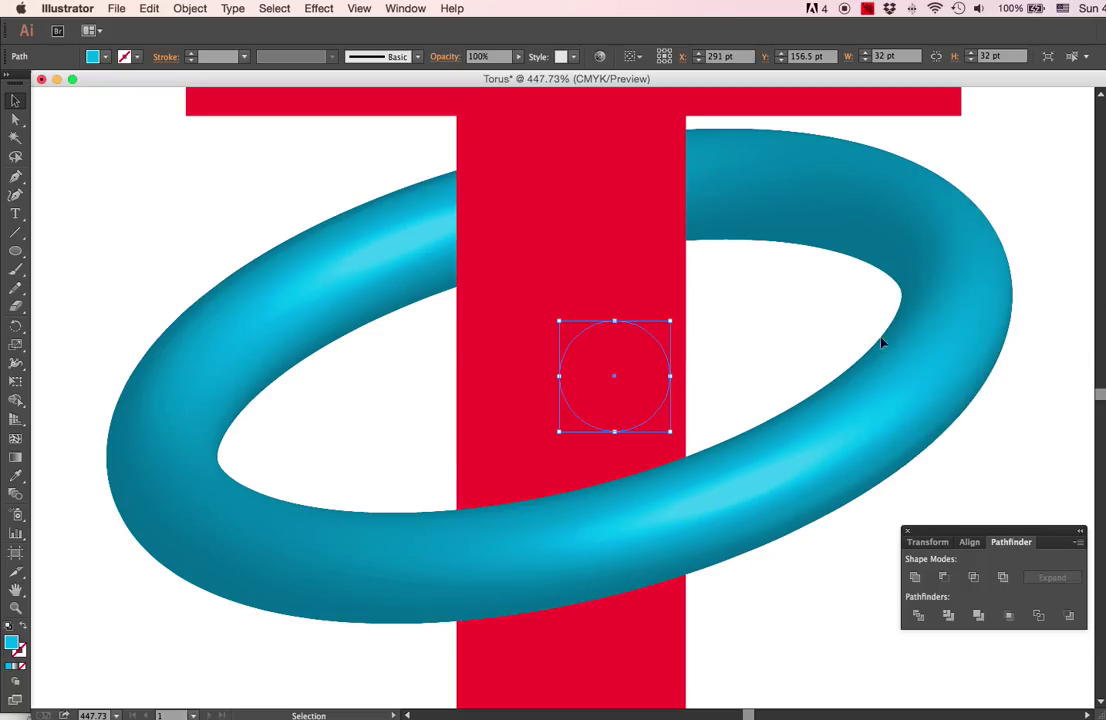
# Step: Zoom out and expand the torus's 3D appearance into plain artwork
pyautogui.press('z')
pyautogui.keyDown('alt'); pyautogui.click(632, 341); pyautogui.keyUp('alt')
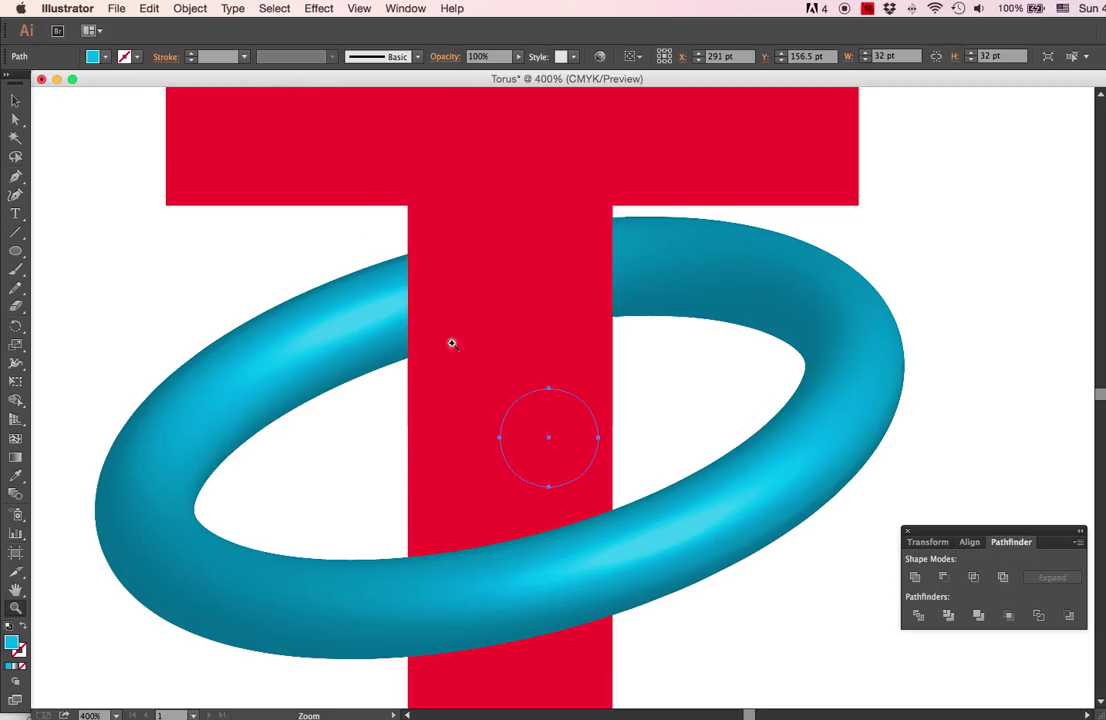
pyautogui.click(15, 100)
pyautogui.click(190, 8)
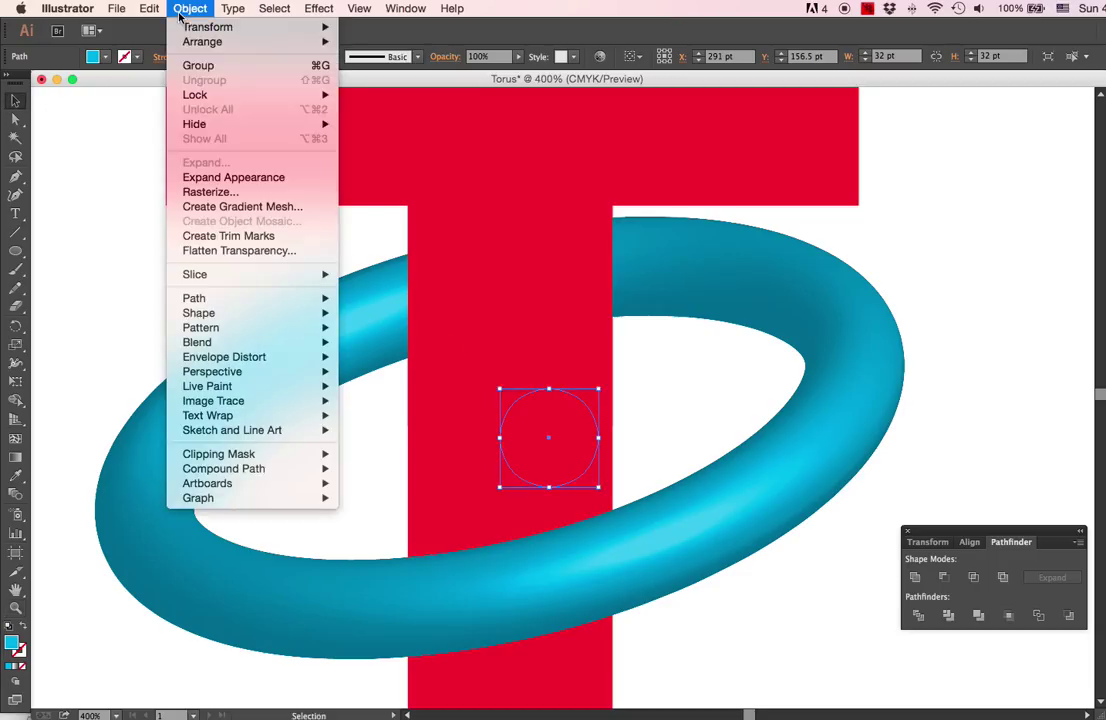
pyautogui.click(486, 387)
# Step: Try scaling the expanded torus group smaller and moving it up the T's stem
pyautogui.click(469, 388)
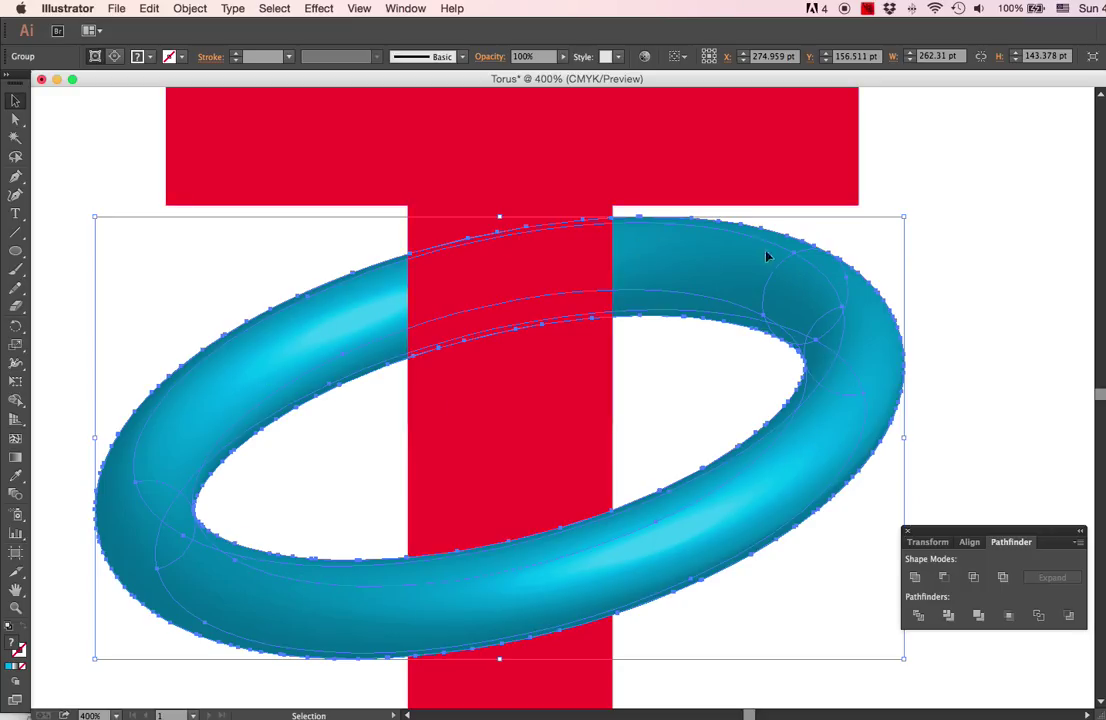
pyautogui.click(986, 291)
pyautogui.click(852, 390)
pyautogui.moveTo(906, 216); pyautogui.dragTo(763, 310)
pyautogui.click(760, 409)
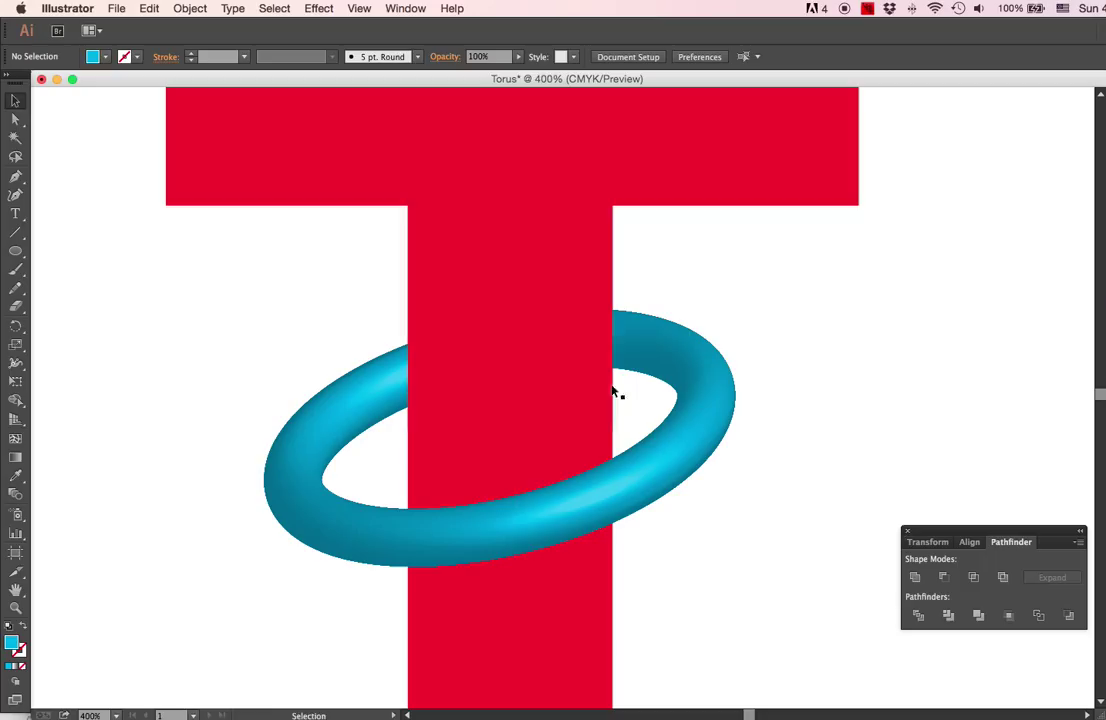
pyautogui.click(661, 479)
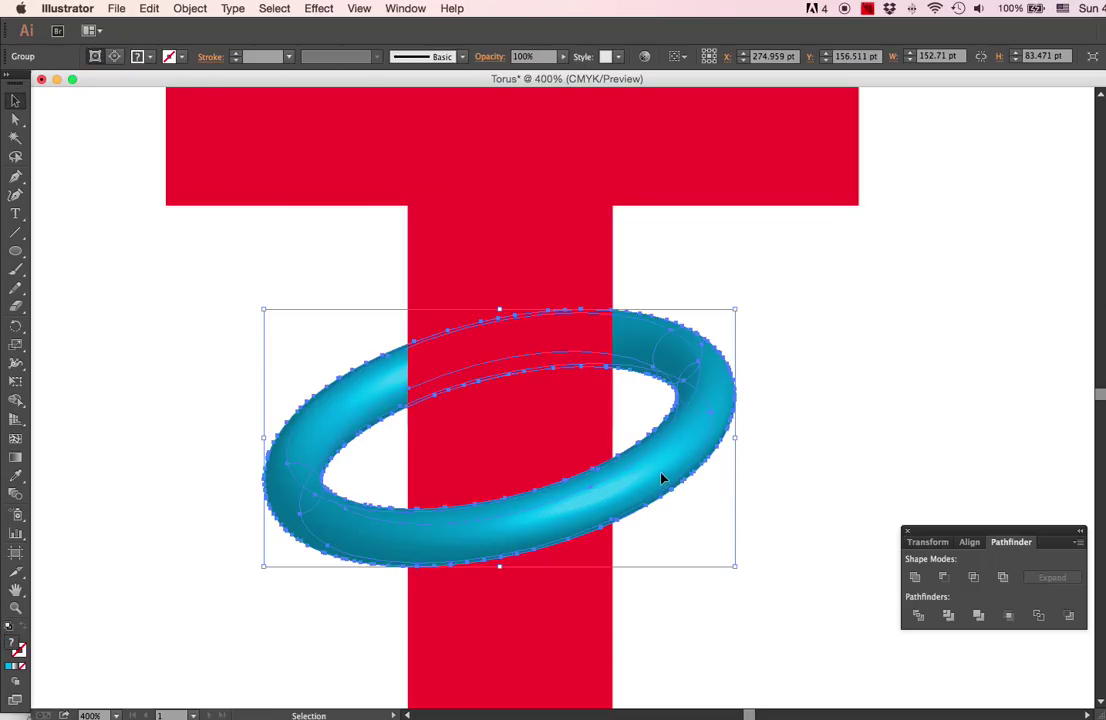
pyautogui.moveTo(661, 479); pyautogui.dragTo(657, 399)
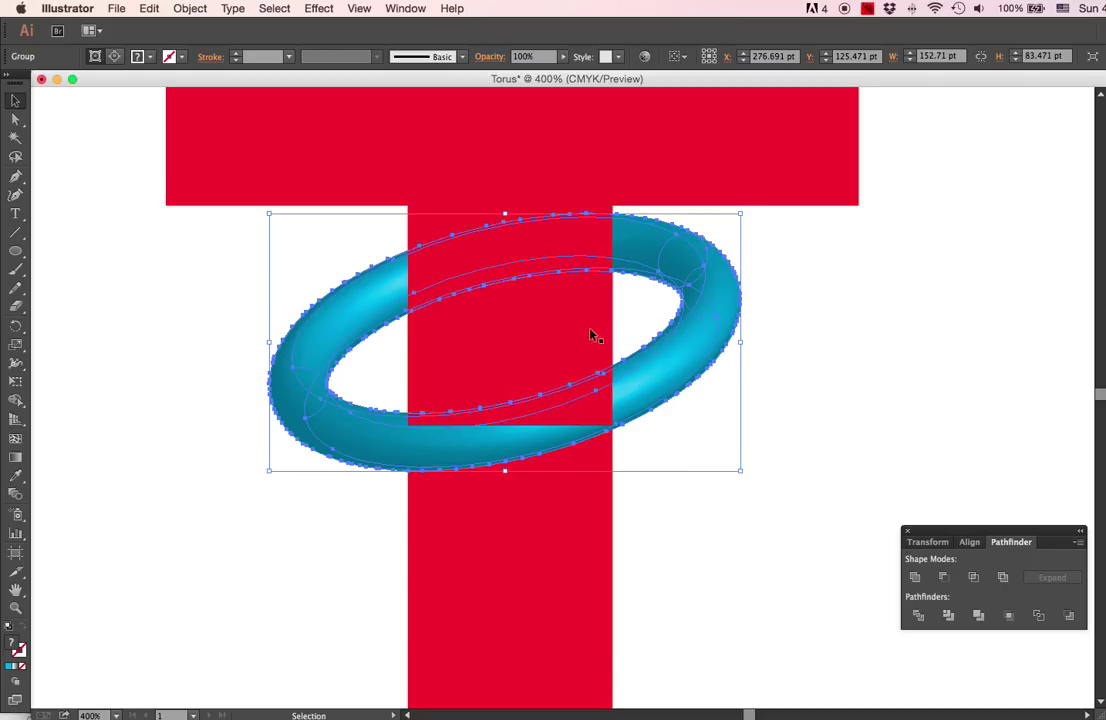
# Step: Undo the trial move and resize, then scale the full-size torus to about 117 × 64 pt
pyautogui.click(920, 404)
pyautogui.click(585, 298)
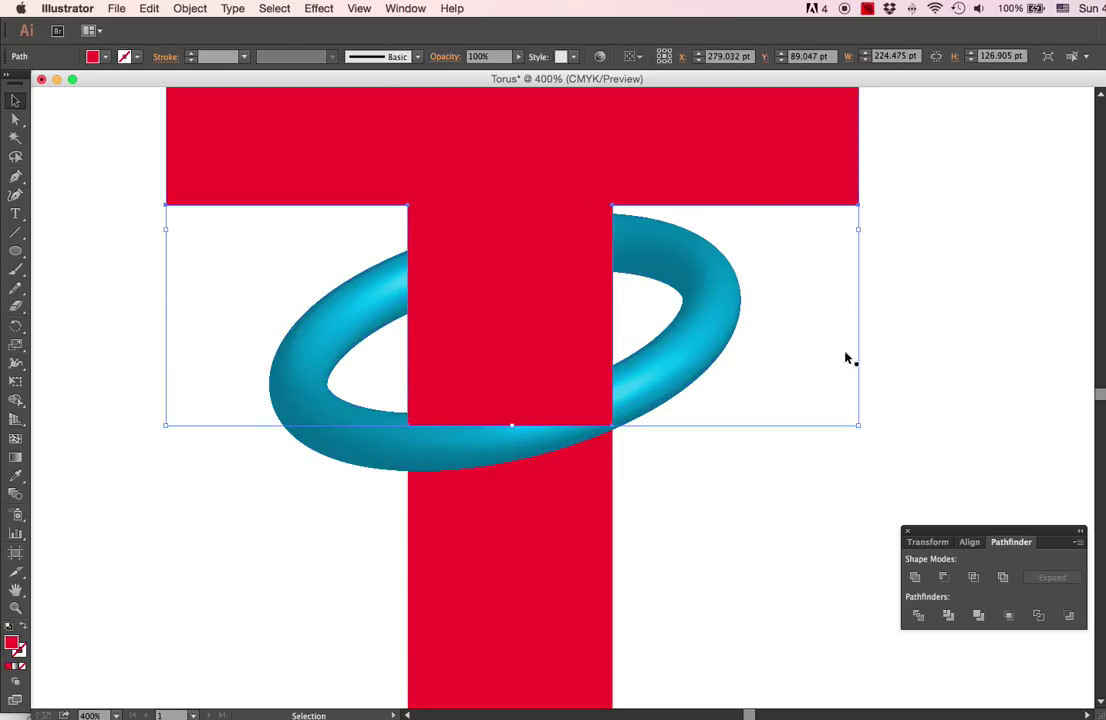
pyautogui.click(912, 354)
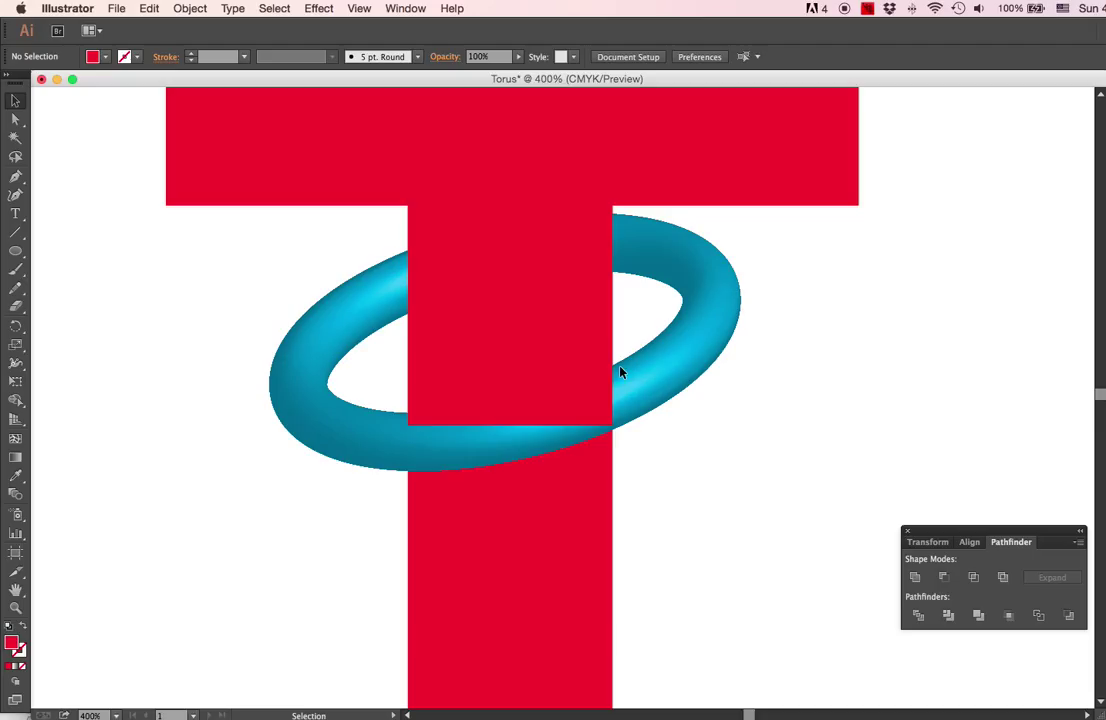
pyautogui.press('a')
pyautogui.click(714, 387)
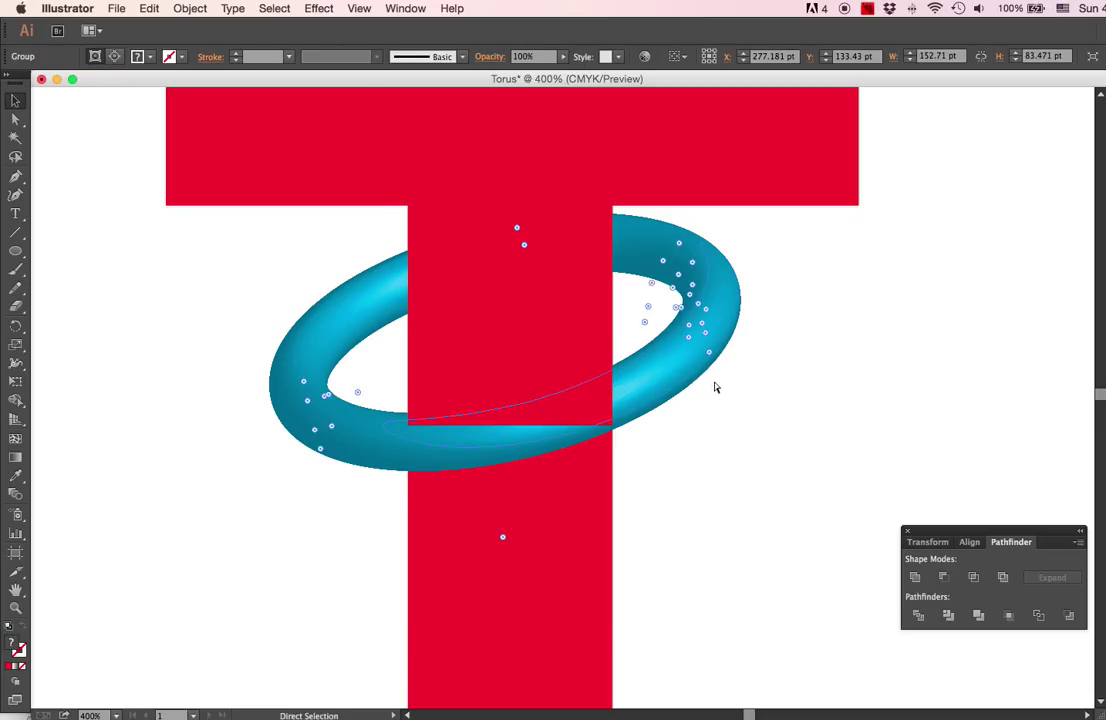
pyautogui.hotkey('ctrl', 'z')
pyautogui.press('v')
pyautogui.click(741, 353)
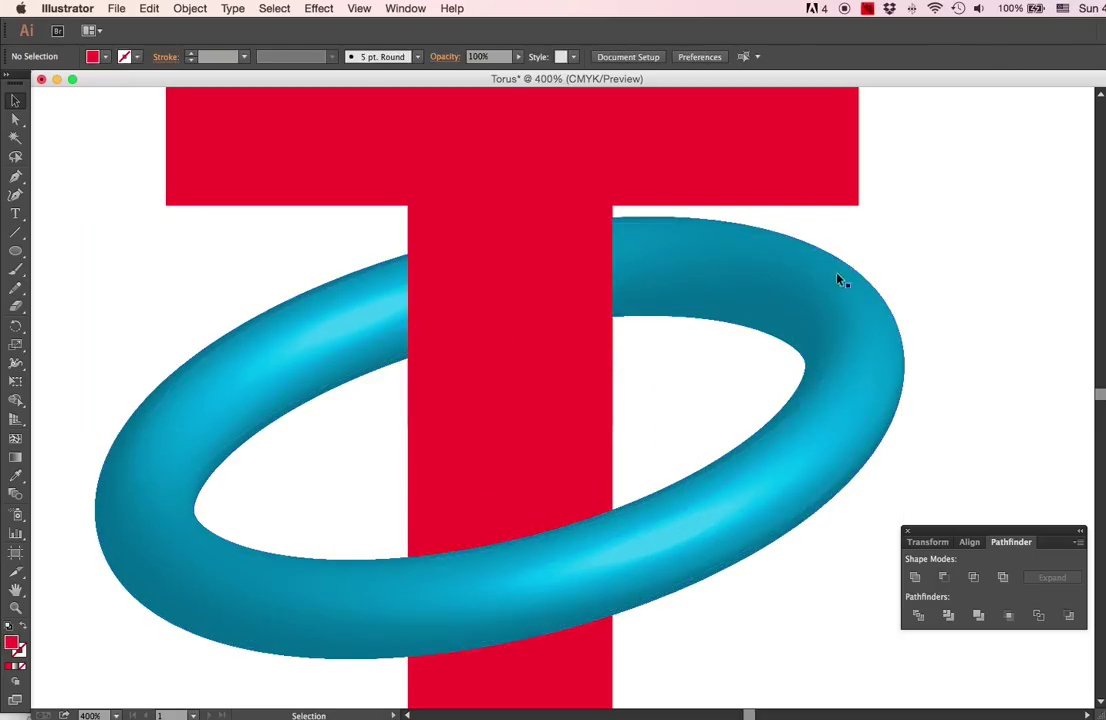
pyautogui.click(830, 299)
pyautogui.moveTo(906, 216); pyautogui.dragTo(676, 339)
# Step: Zoom out to 200% and centre the artboard showing the T and its ring
pyautogui.click(857, 352)
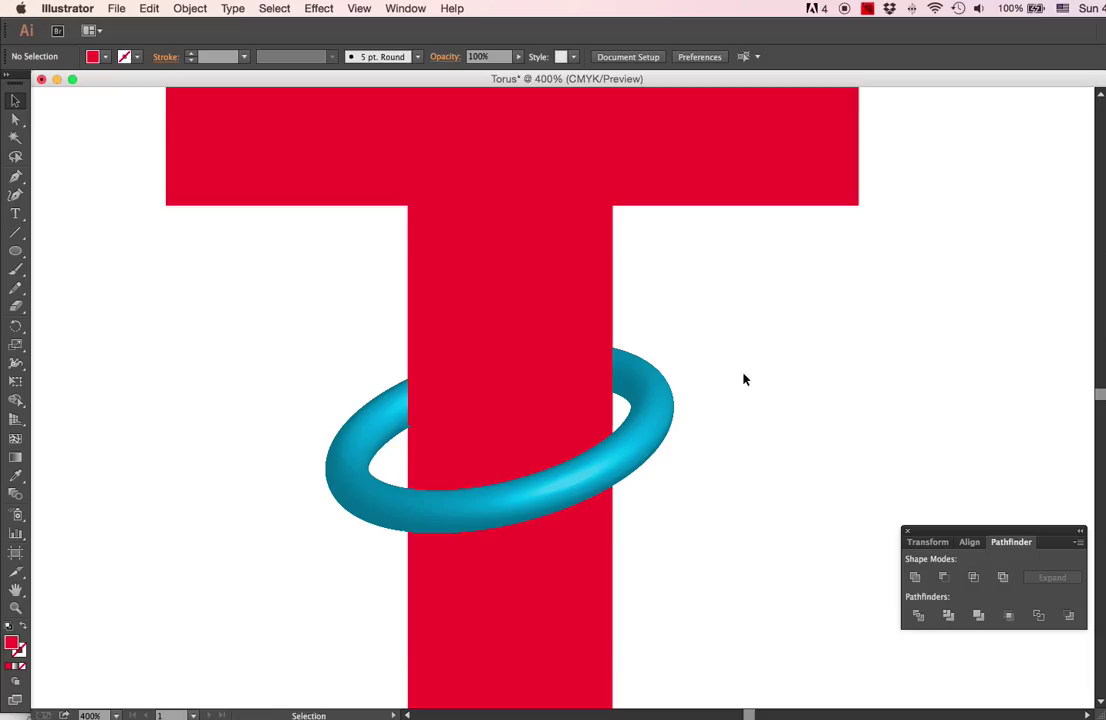
pyautogui.press('z')
pyautogui.keyDown('alt'); pyautogui.click(642, 380); pyautogui.keyUp('alt')
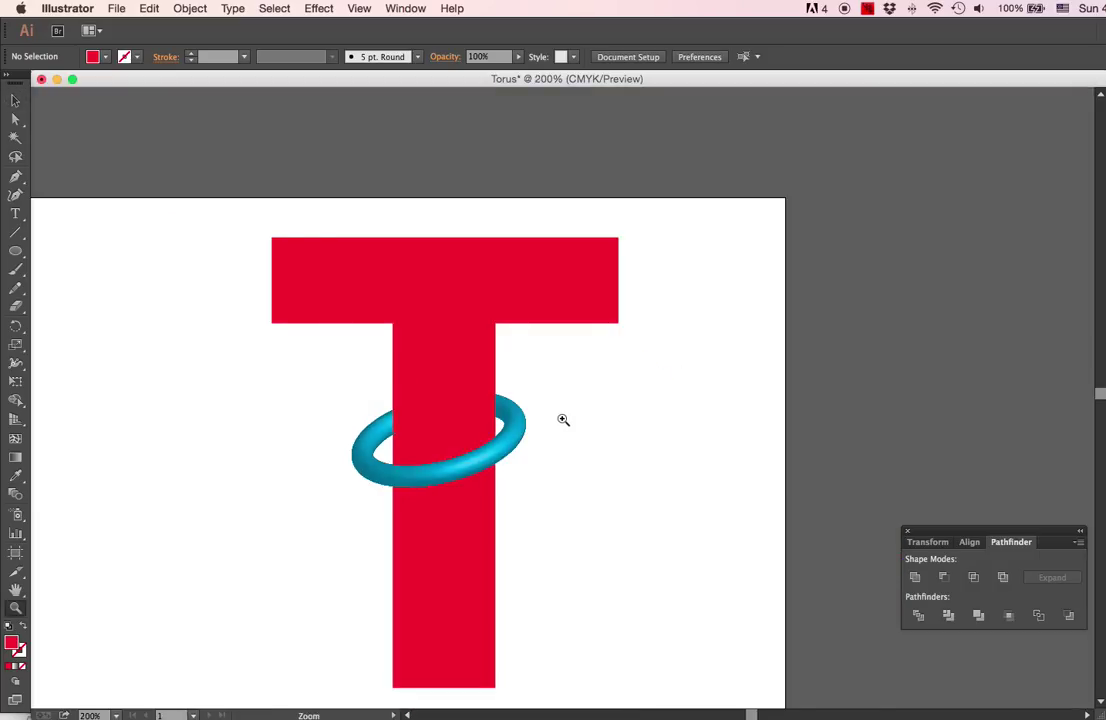
pyautogui.hscroll(-4, 563, 420)
pyautogui.scroll(-2, 563, 420)
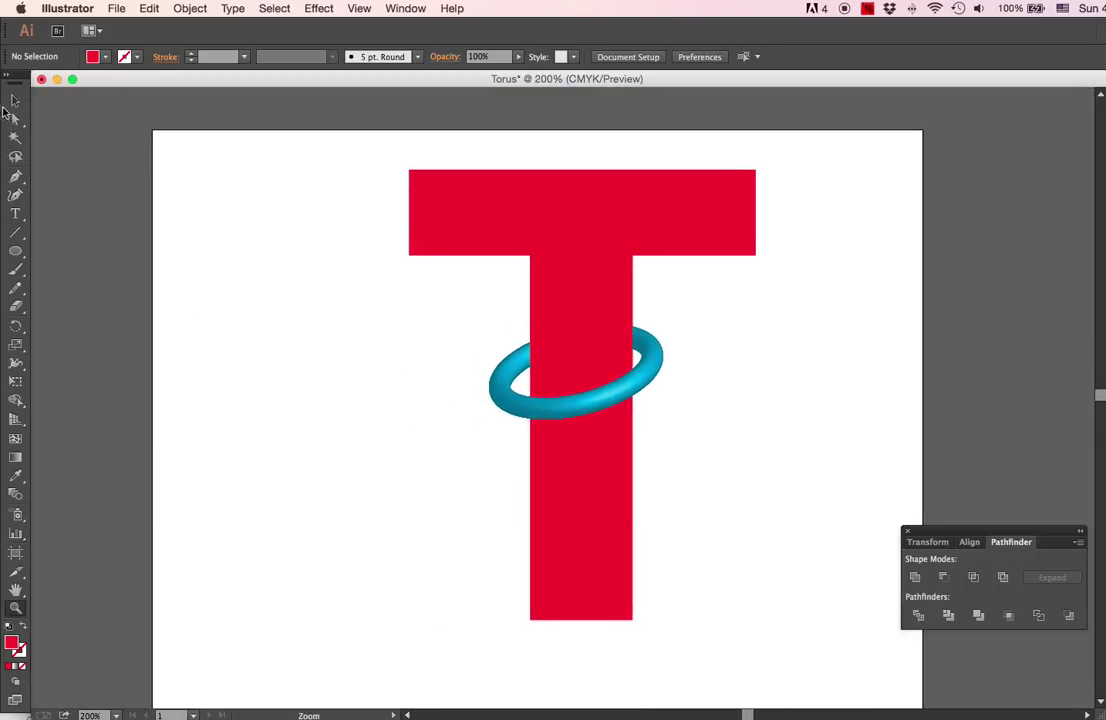
pyautogui.click(15, 101)
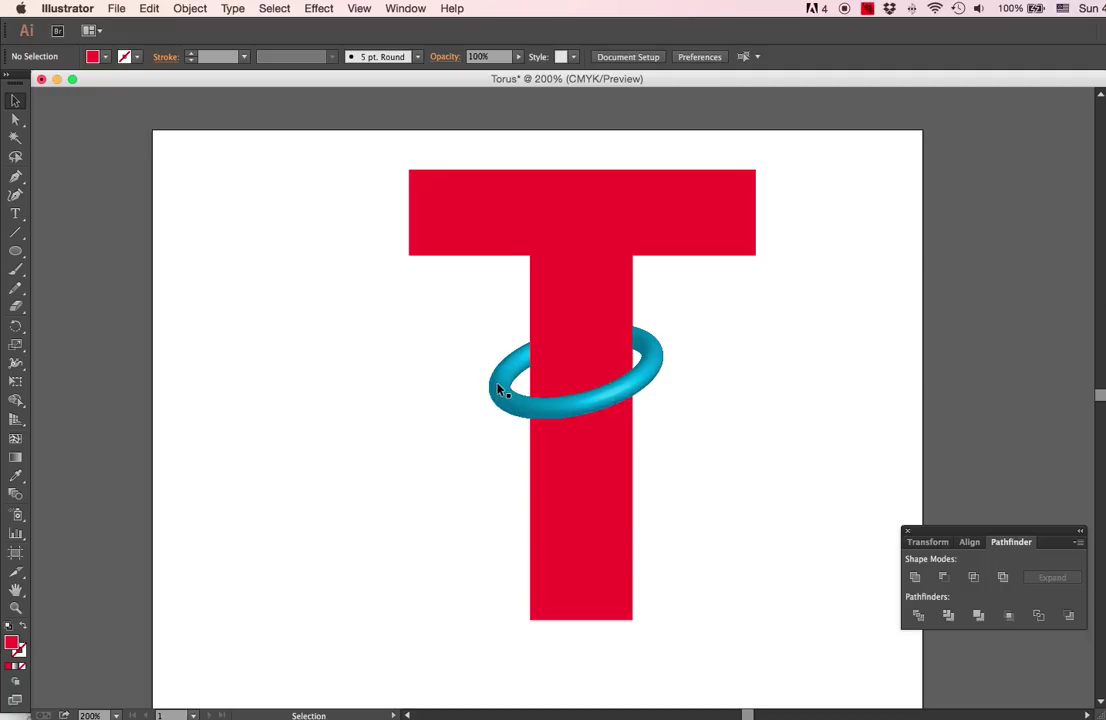